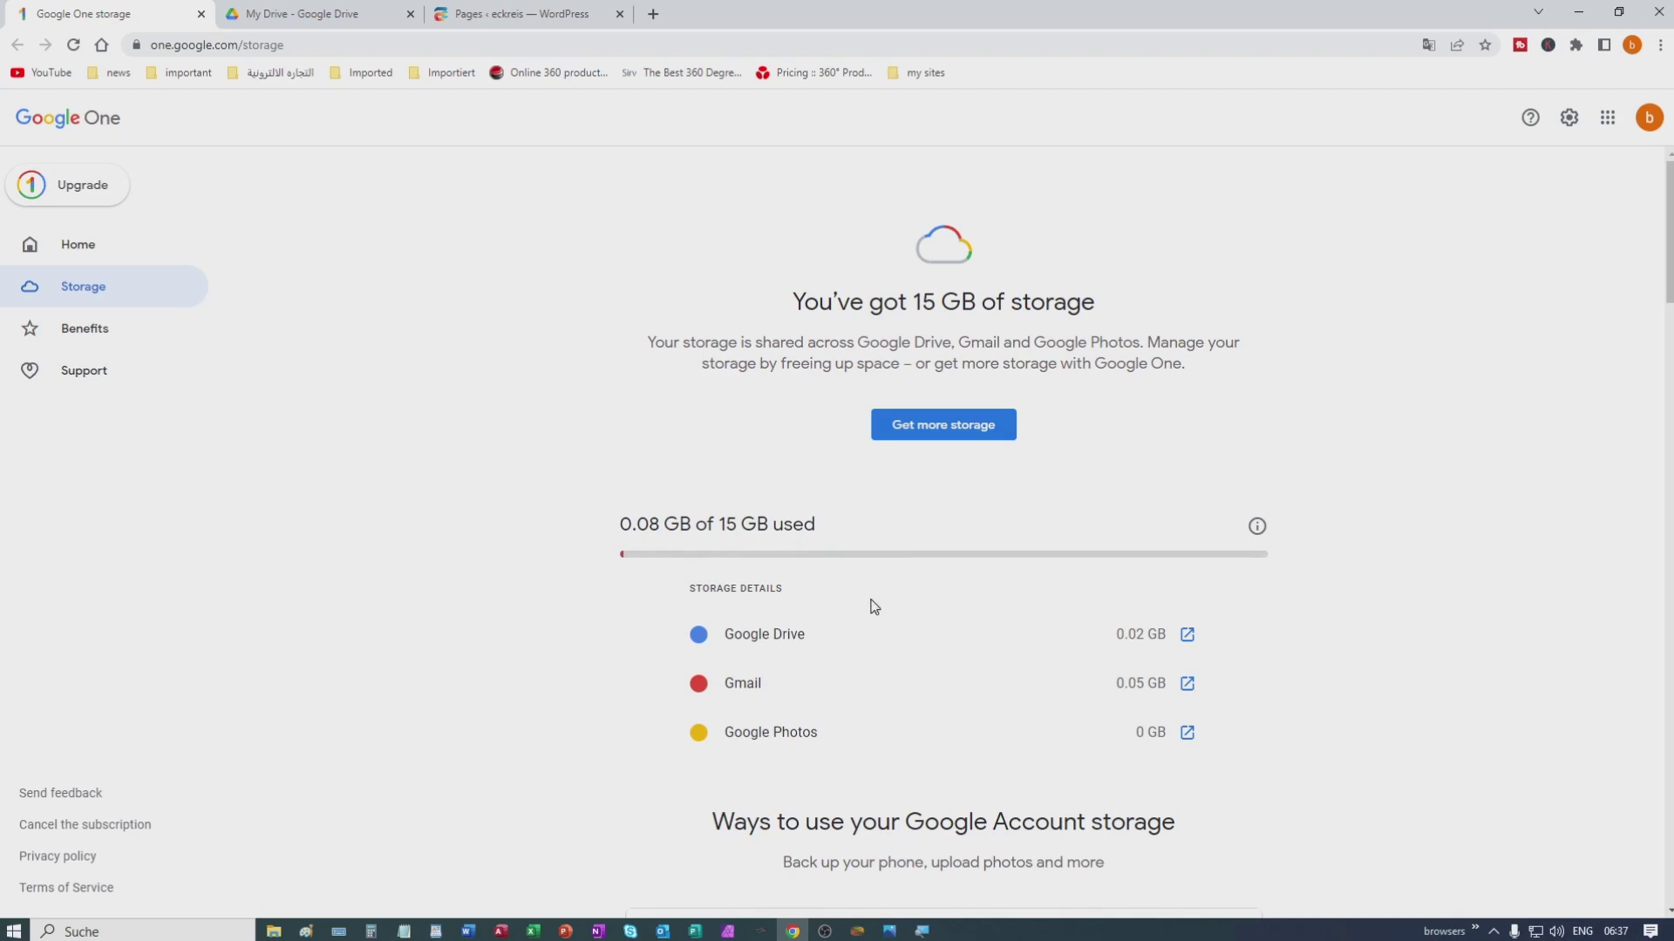
Step: Review the account's storage usage and compare the annual Google One plans, from Basic to Premium
scroll(872, 610, down, 5)
scroll(878, 618, down, 12)
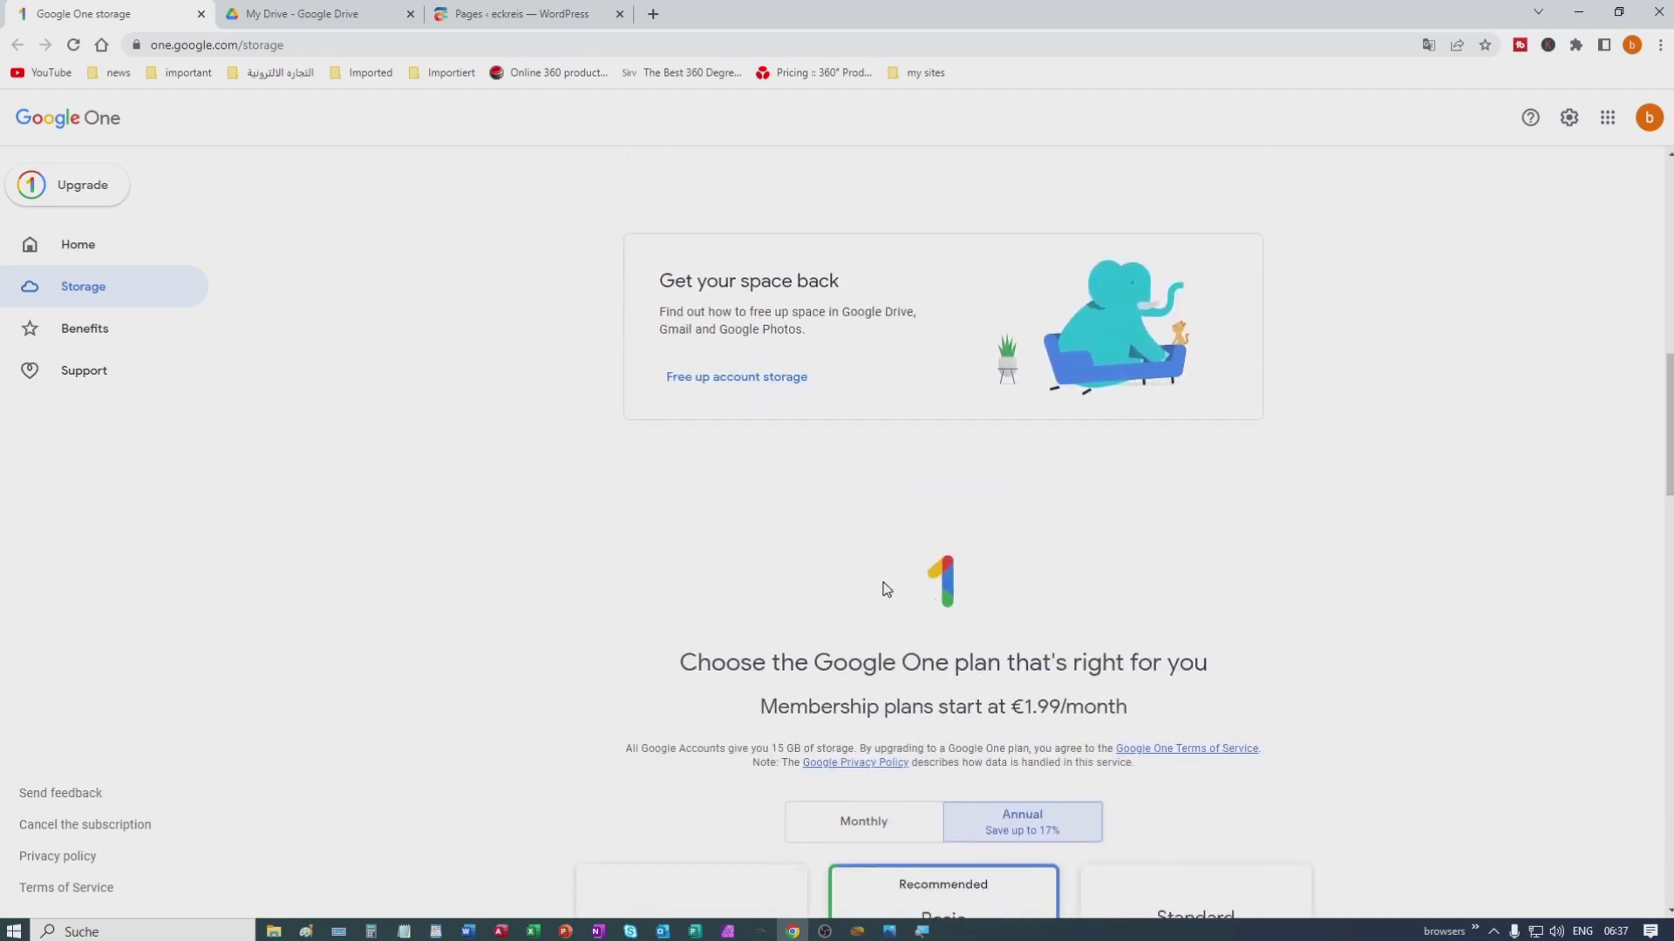
scroll(876, 589, down, 2)
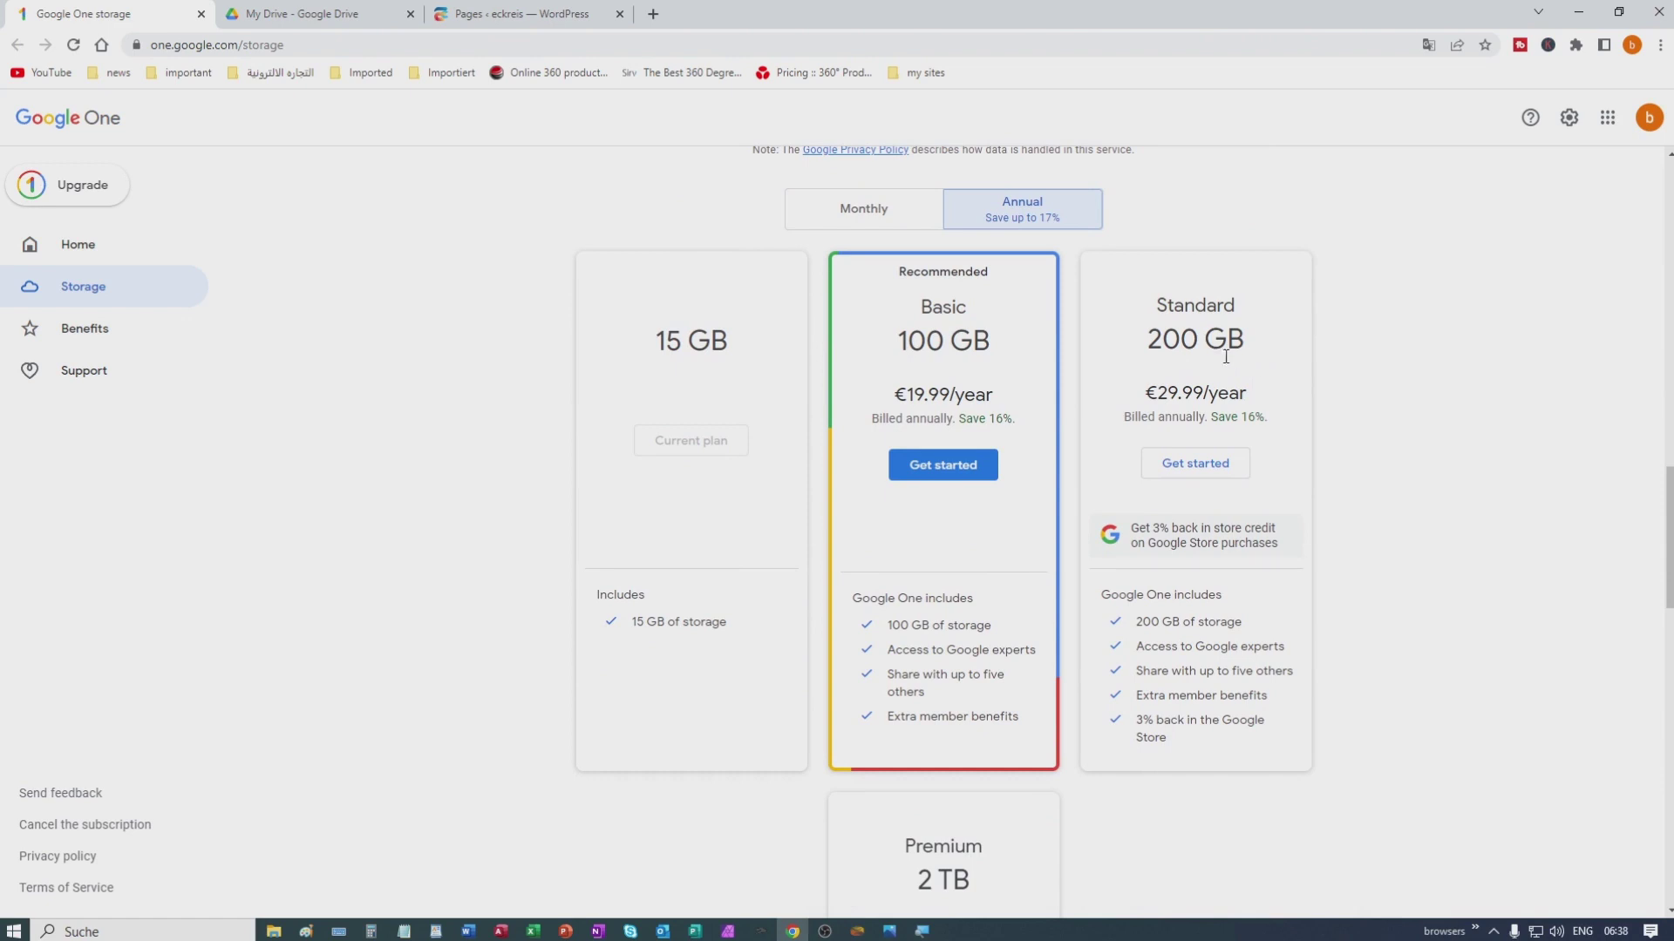
scroll(1005, 541, down, 6)
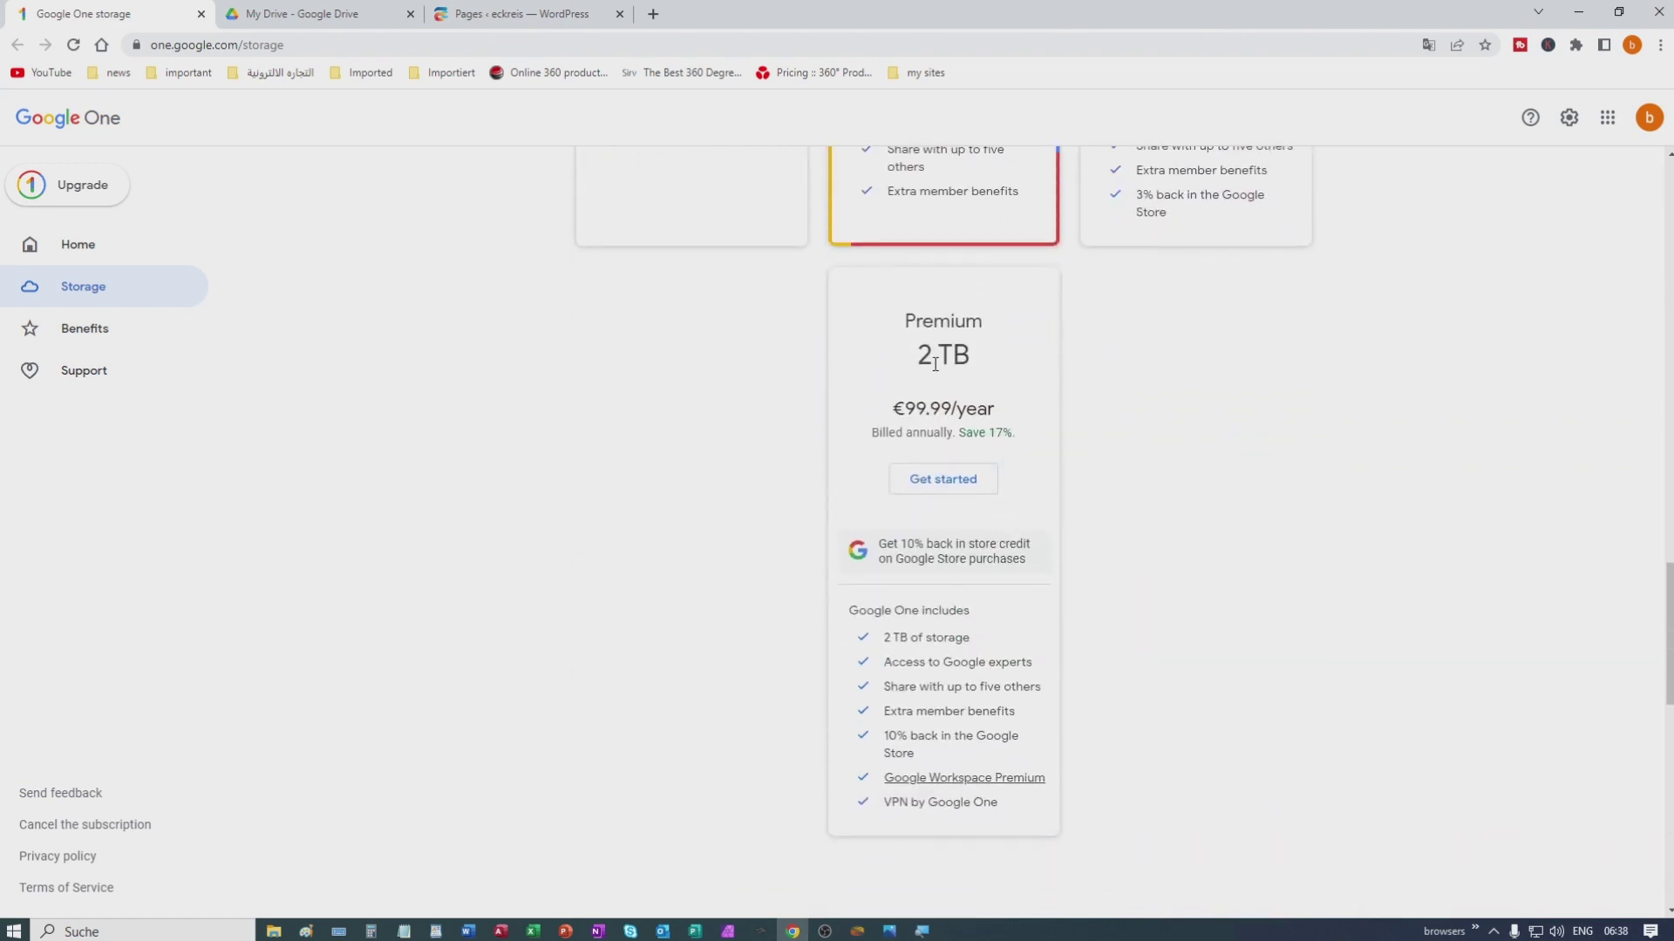
scroll(994, 410, up, 6)
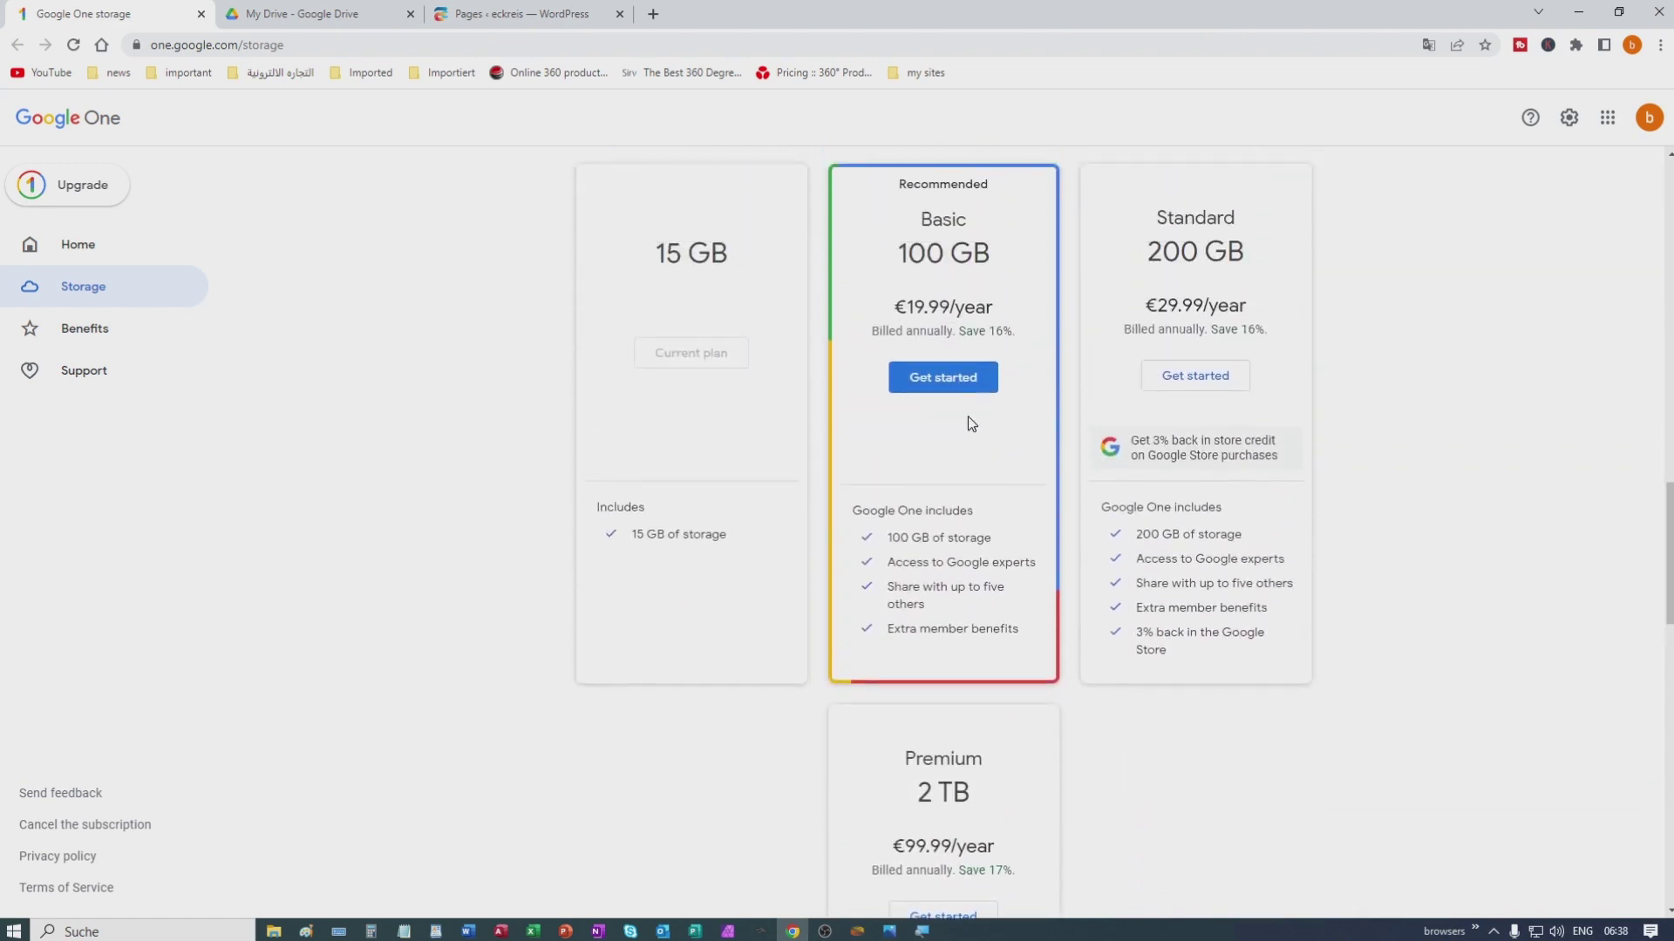
scroll(924, 558, down, 4)
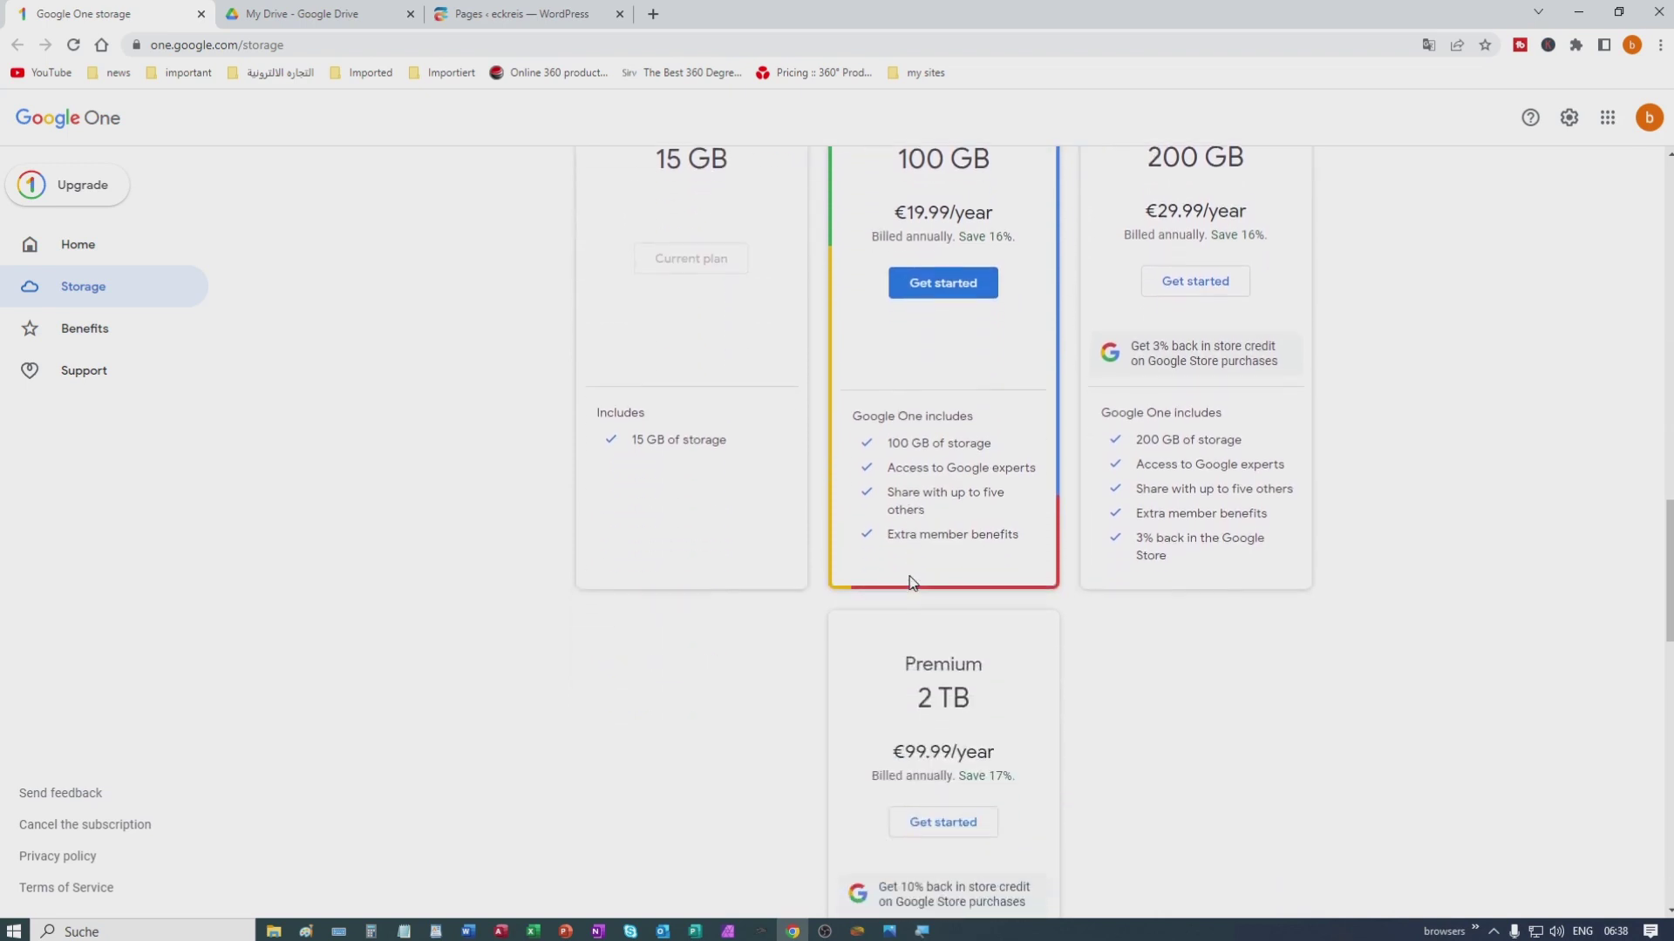
scroll(912, 579, up, 4)
scroll(672, 553, up, 2)
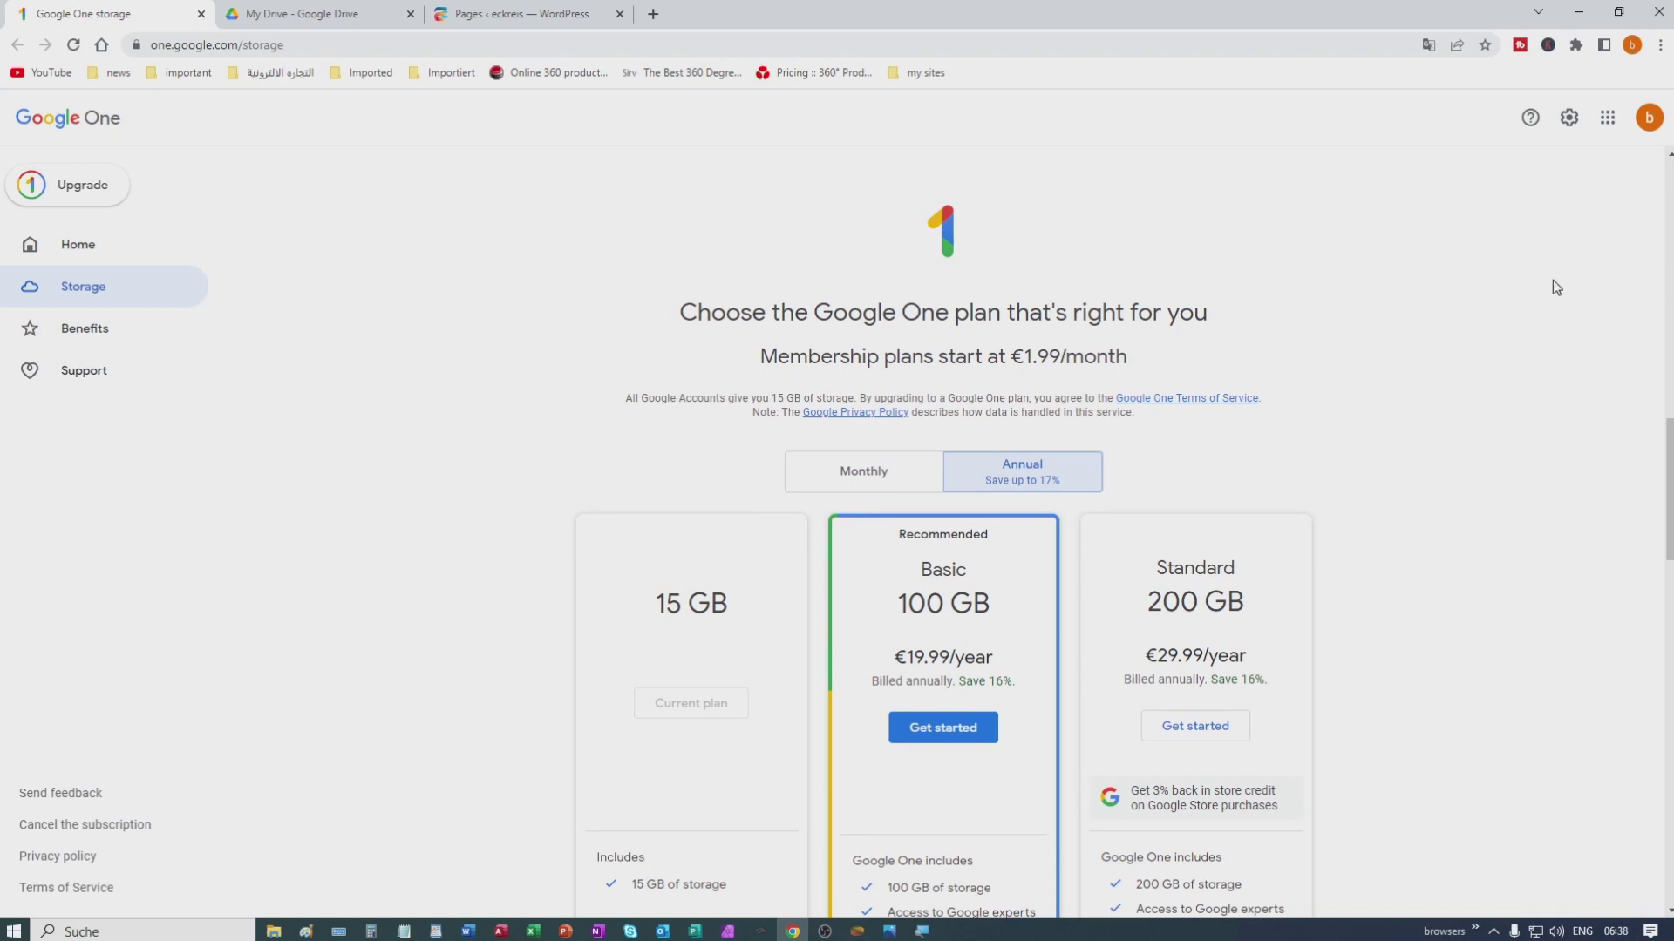
Step: Look through the full list of Google apps available to the account, then close it
click(1606, 118)
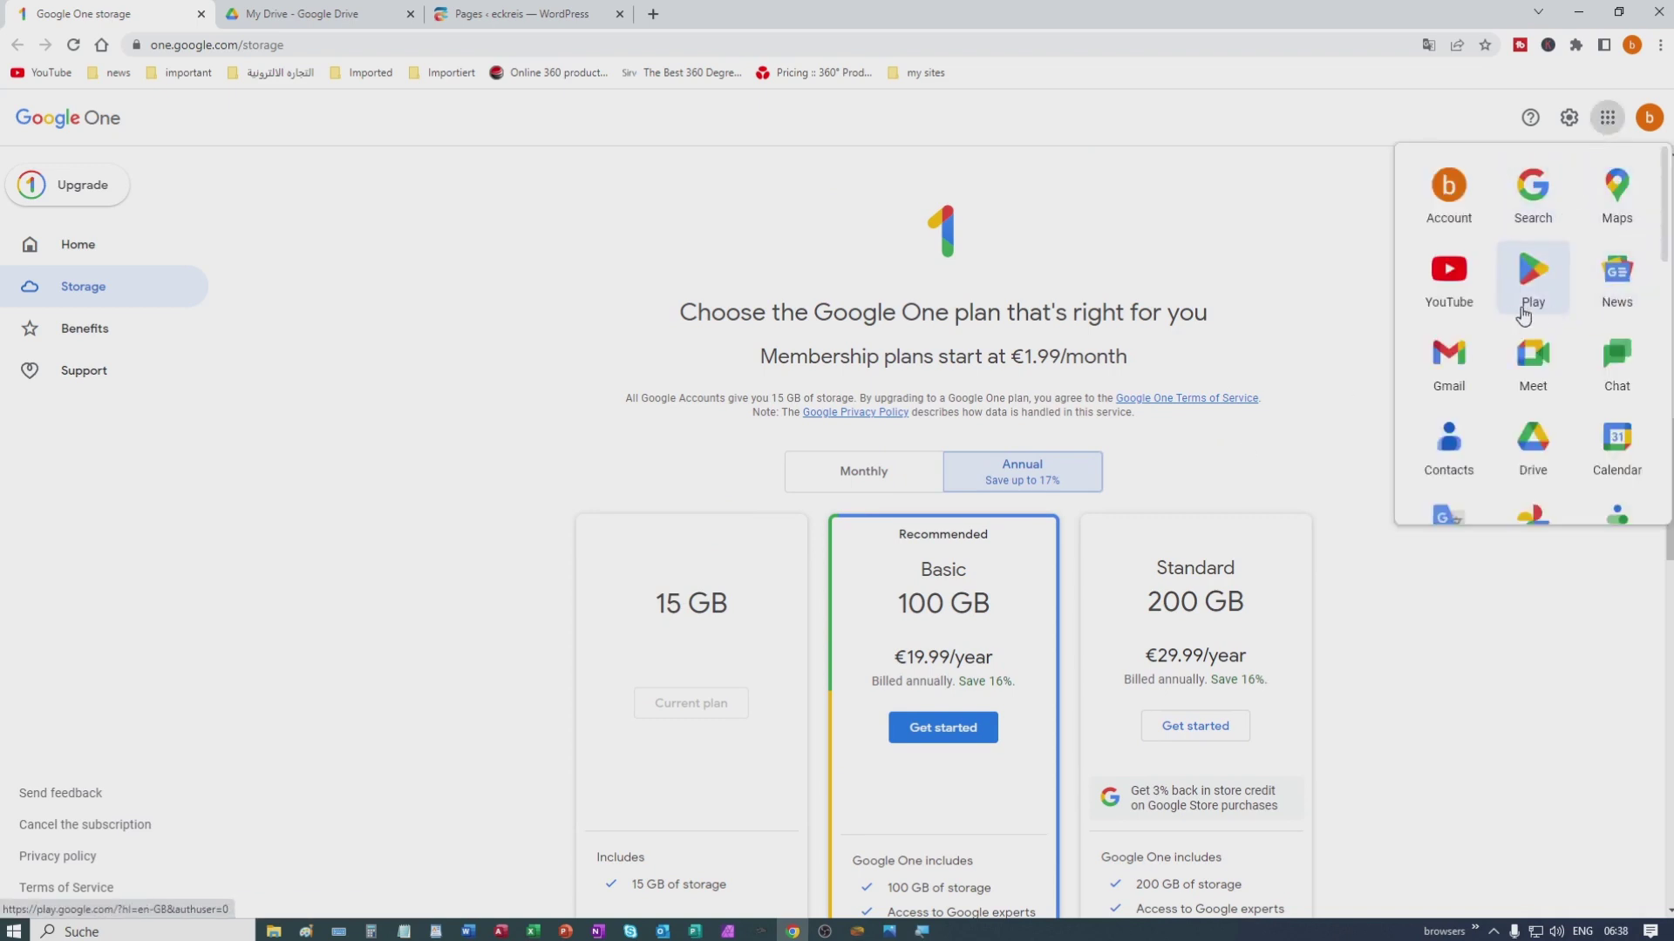
scroll(1522, 316, down, 2)
scroll(1518, 316, up, 2)
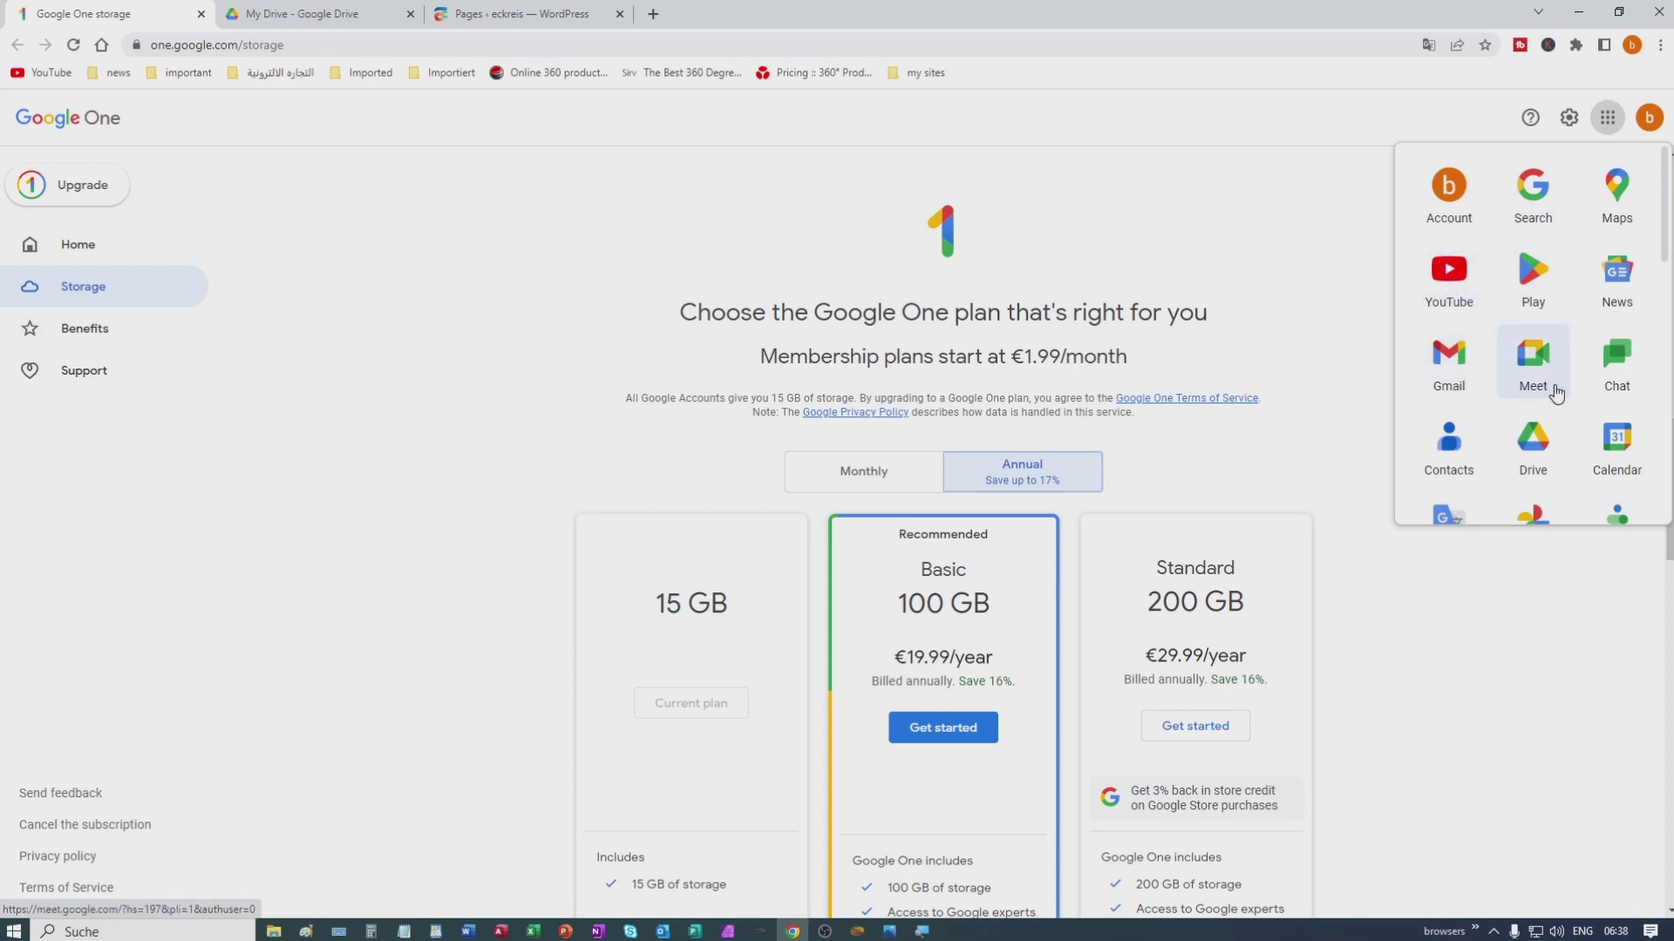
scroll(1548, 393, down, 2)
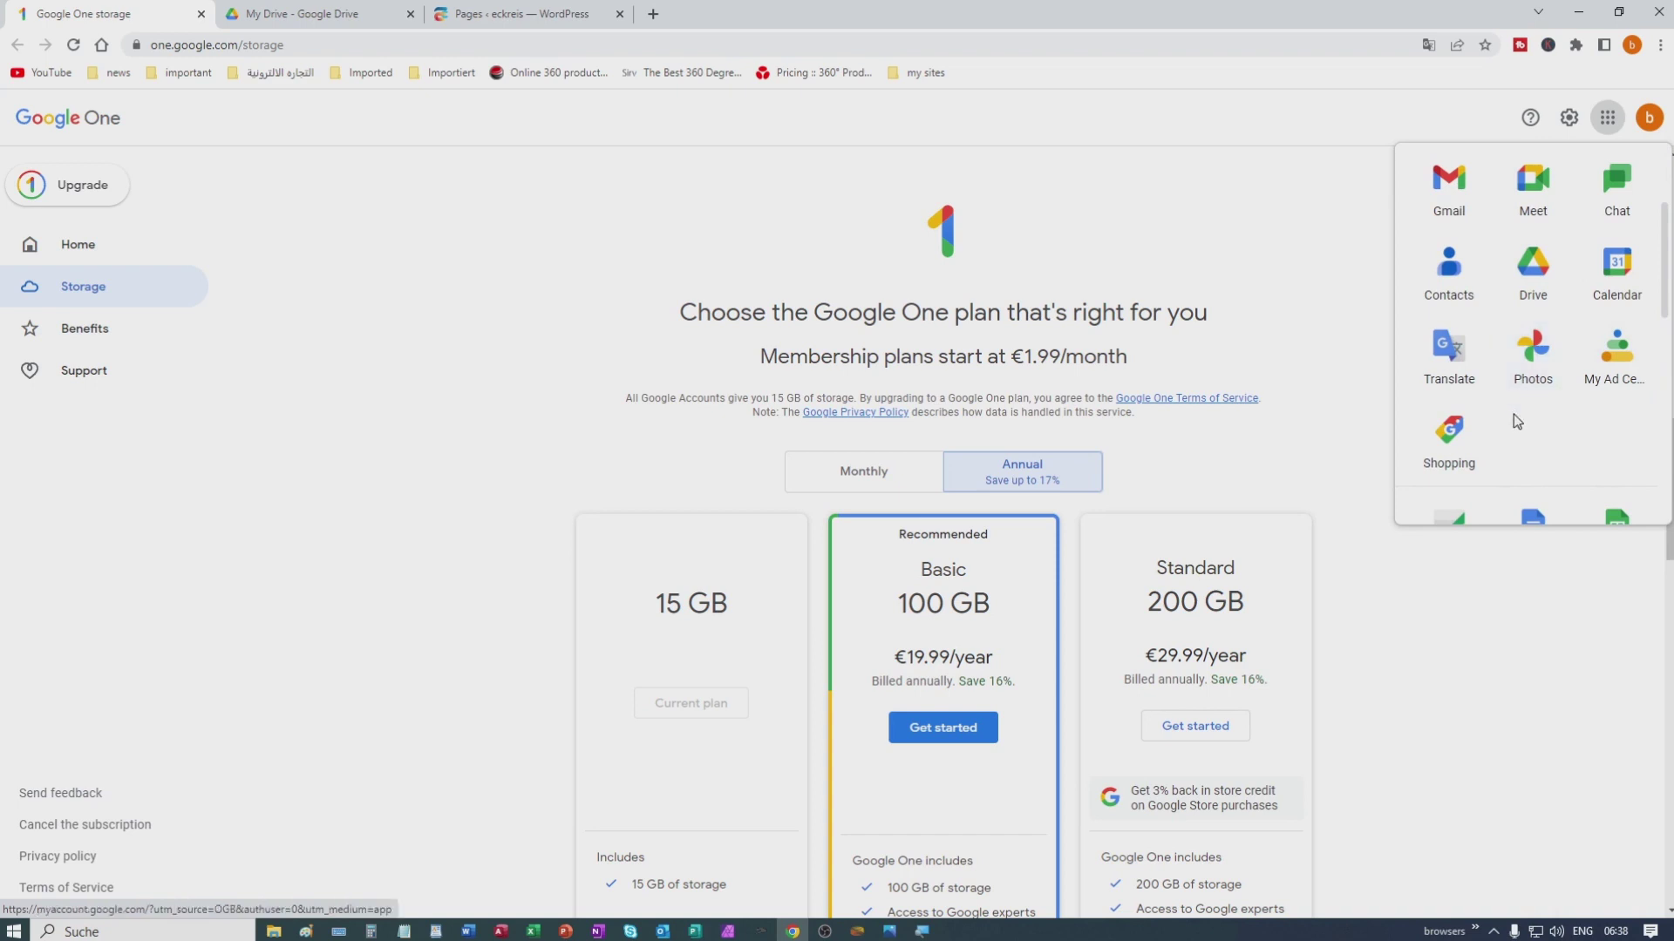
scroll(1528, 408, down, 7)
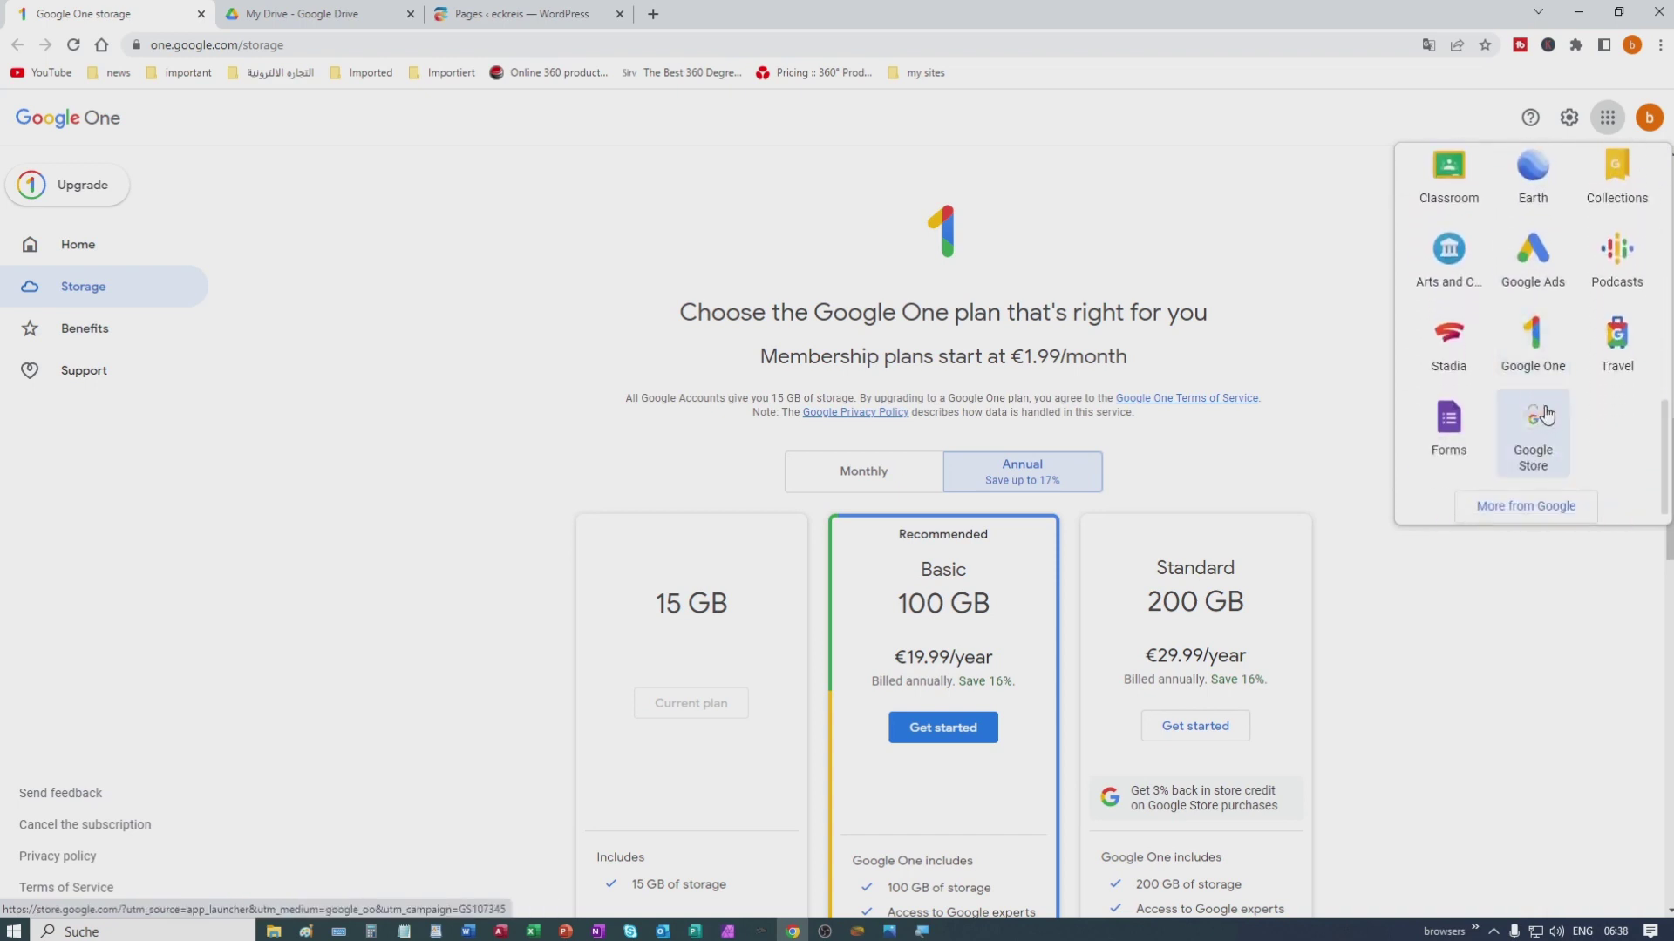
scroll(1541, 410, down, 1)
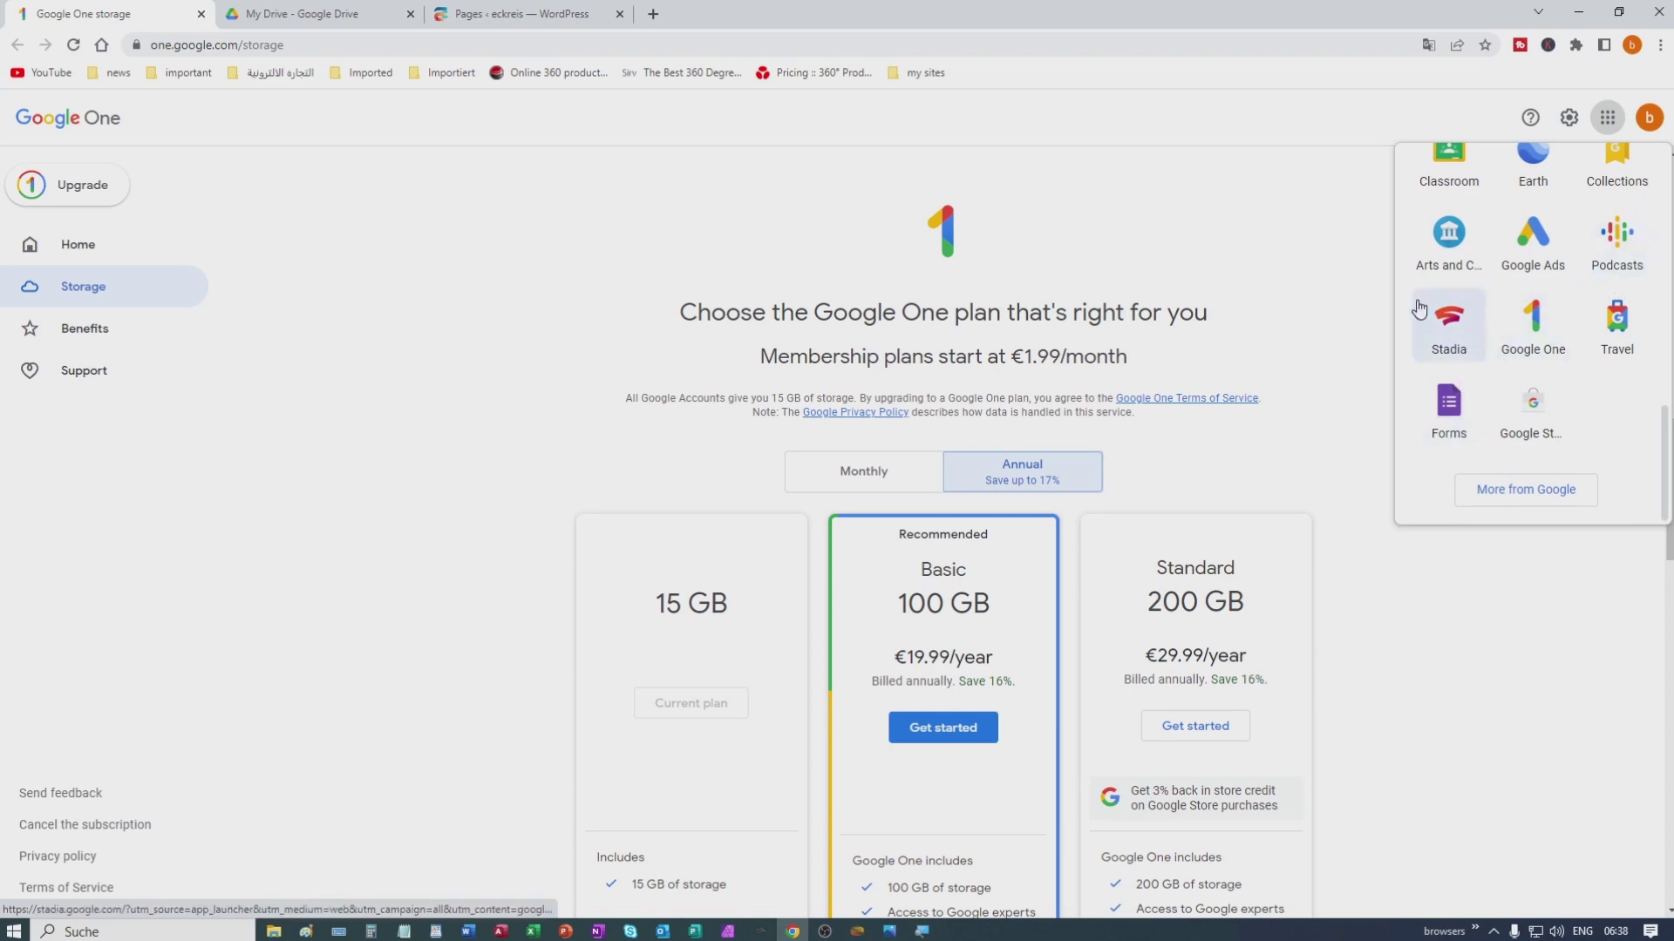
scroll(1046, 358, up, 2)
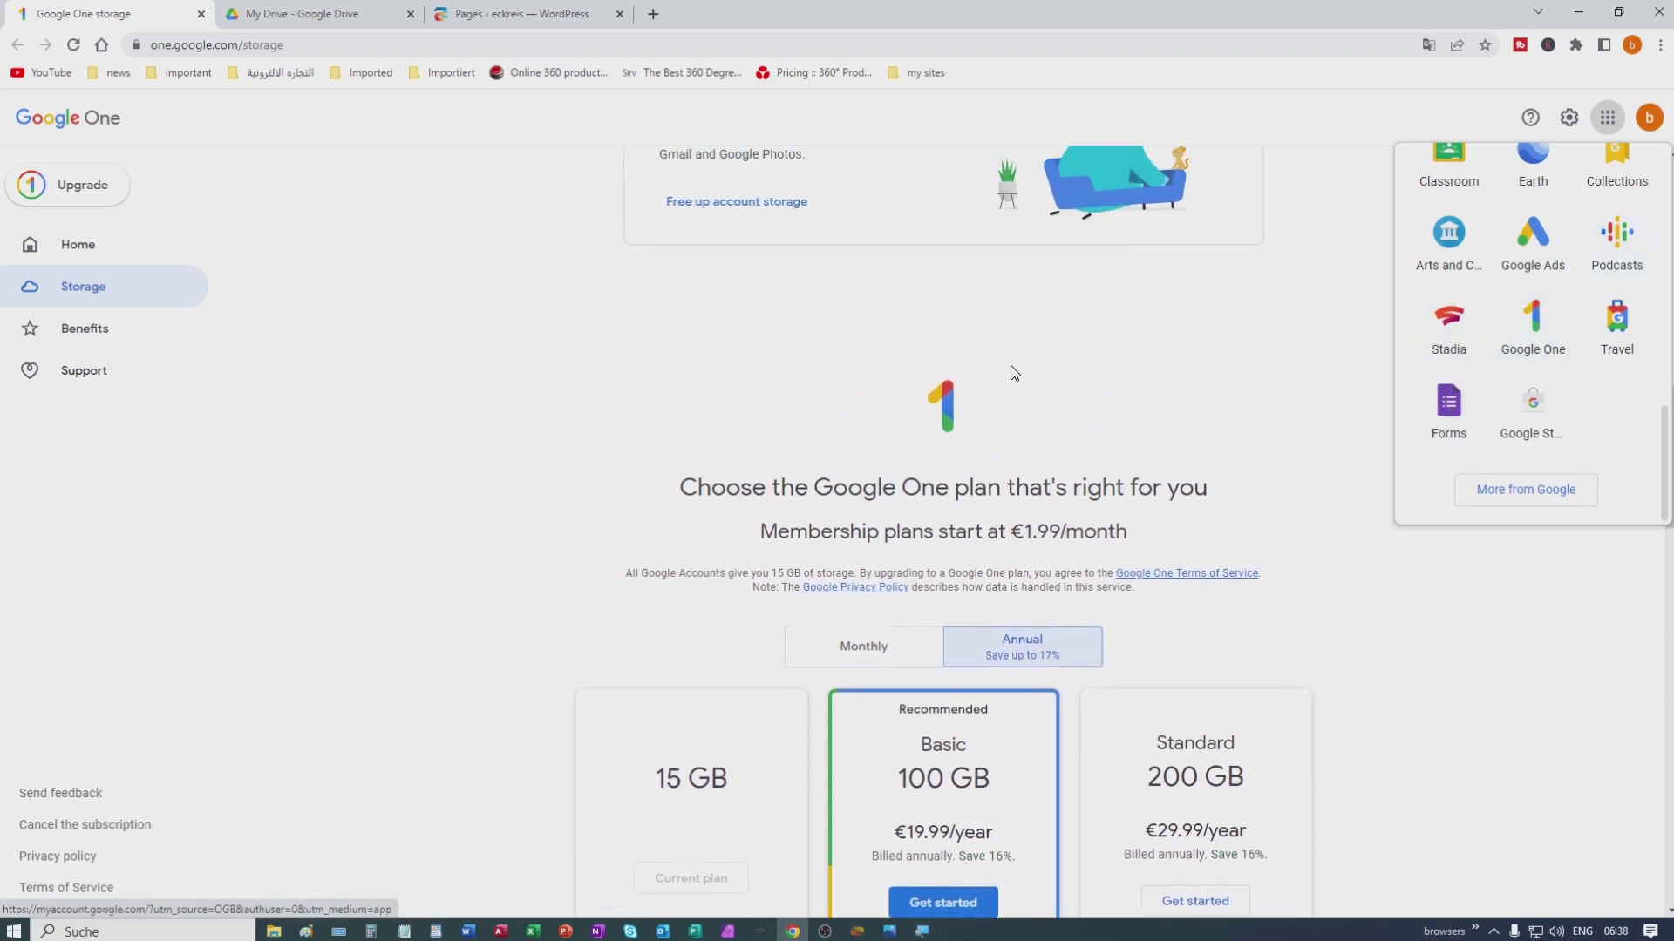
click(1046, 388)
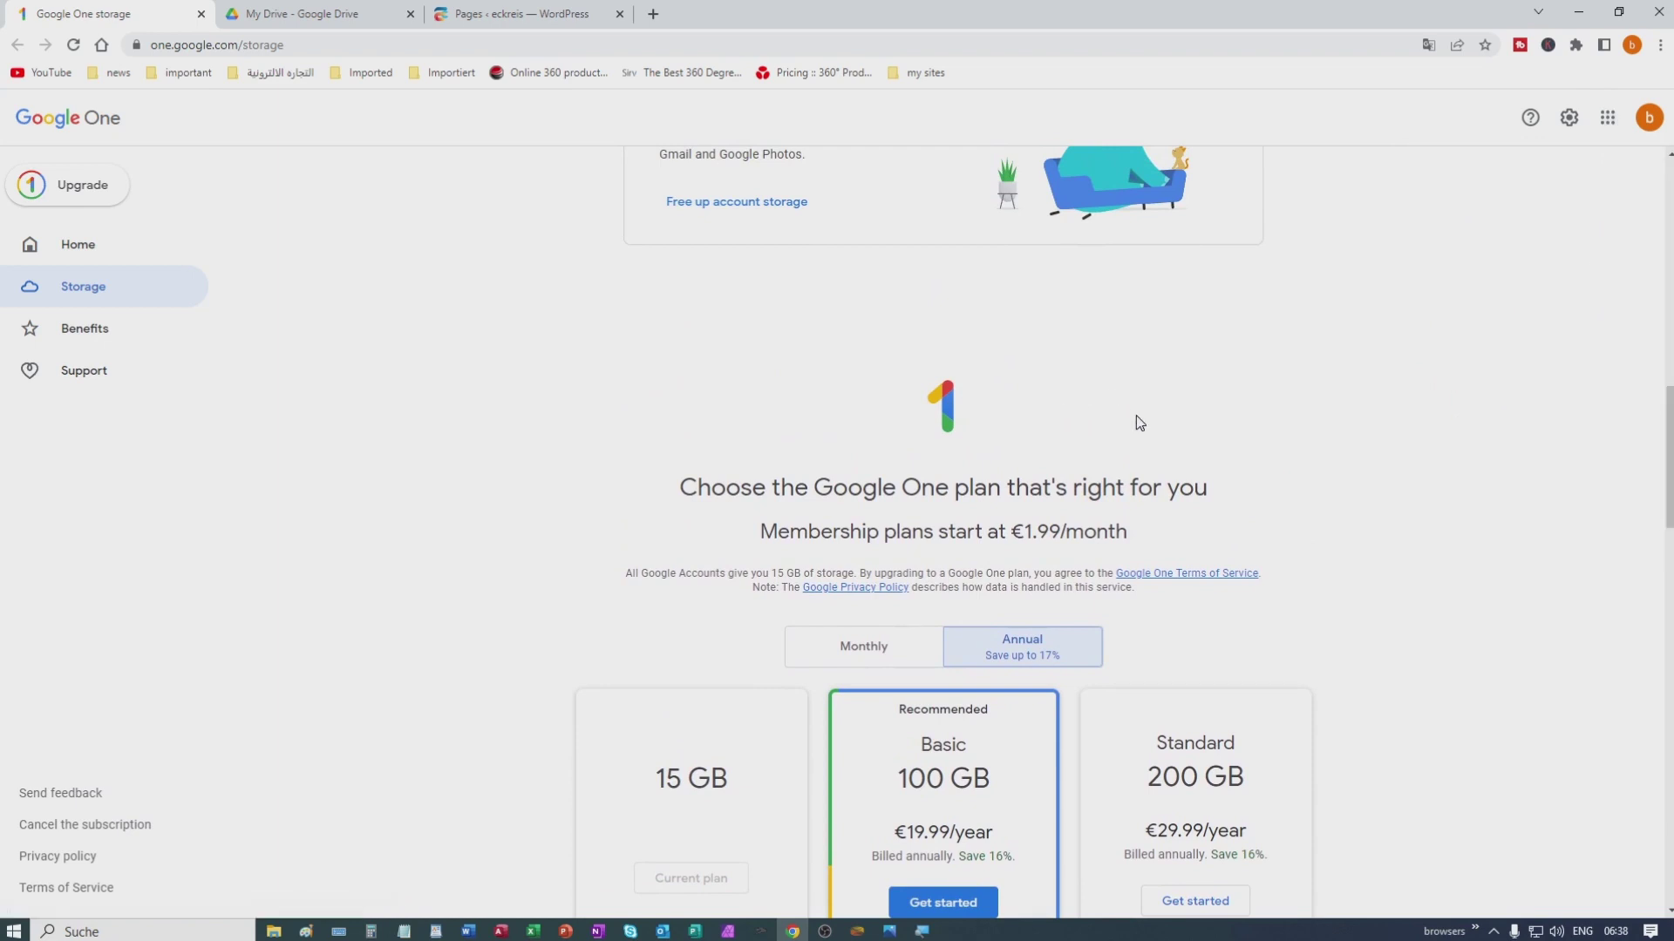
Step: Recheck the paid storage plans and return to the storage breakdown for Drive, Gmail and Photos
scroll(1133, 418, down, 3)
scroll(1286, 406, up, 3)
scroll(1289, 408, up, 1)
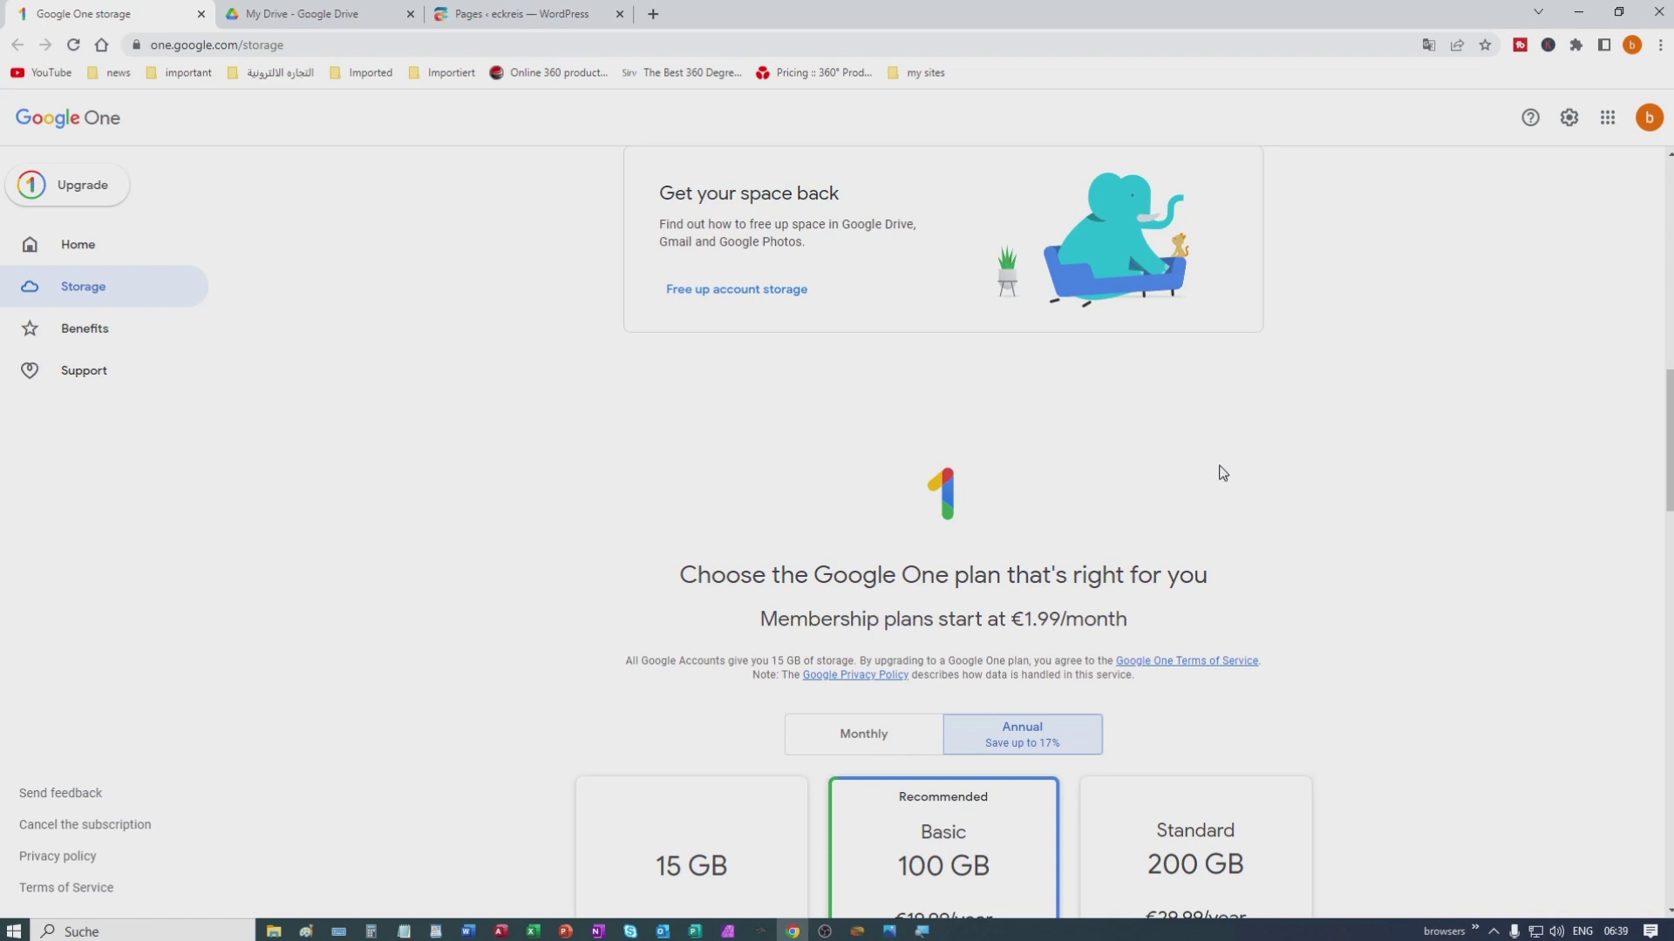
scroll(1135, 506, down, 6)
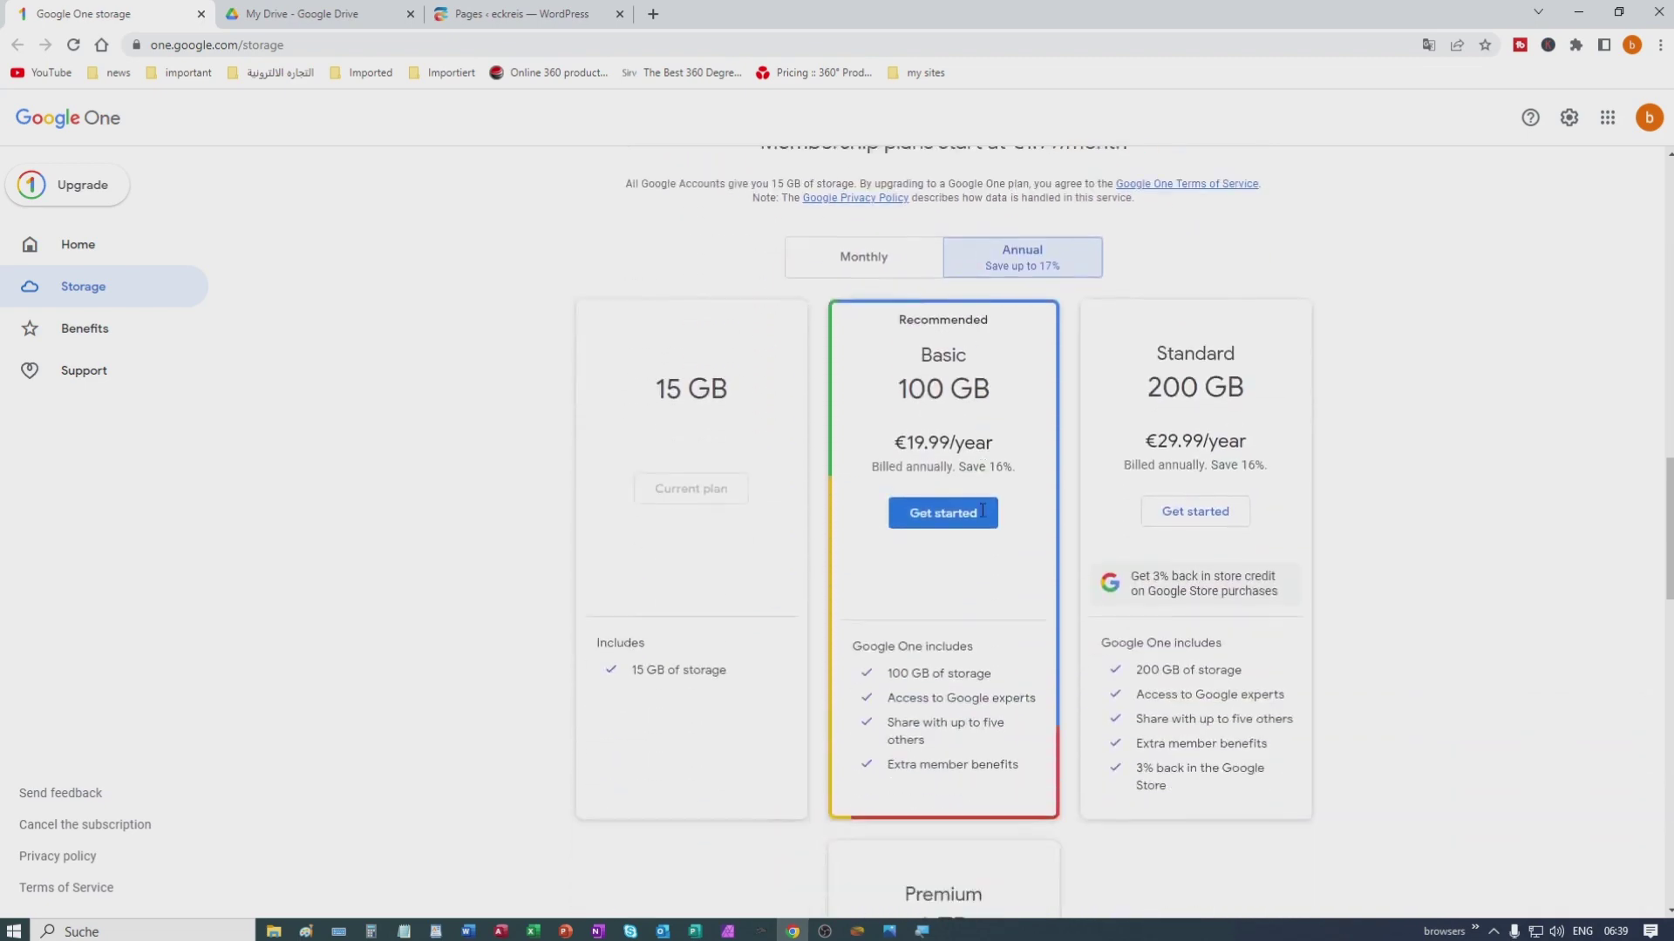
scroll(1099, 523, down, 5)
scroll(1058, 531, up, 6)
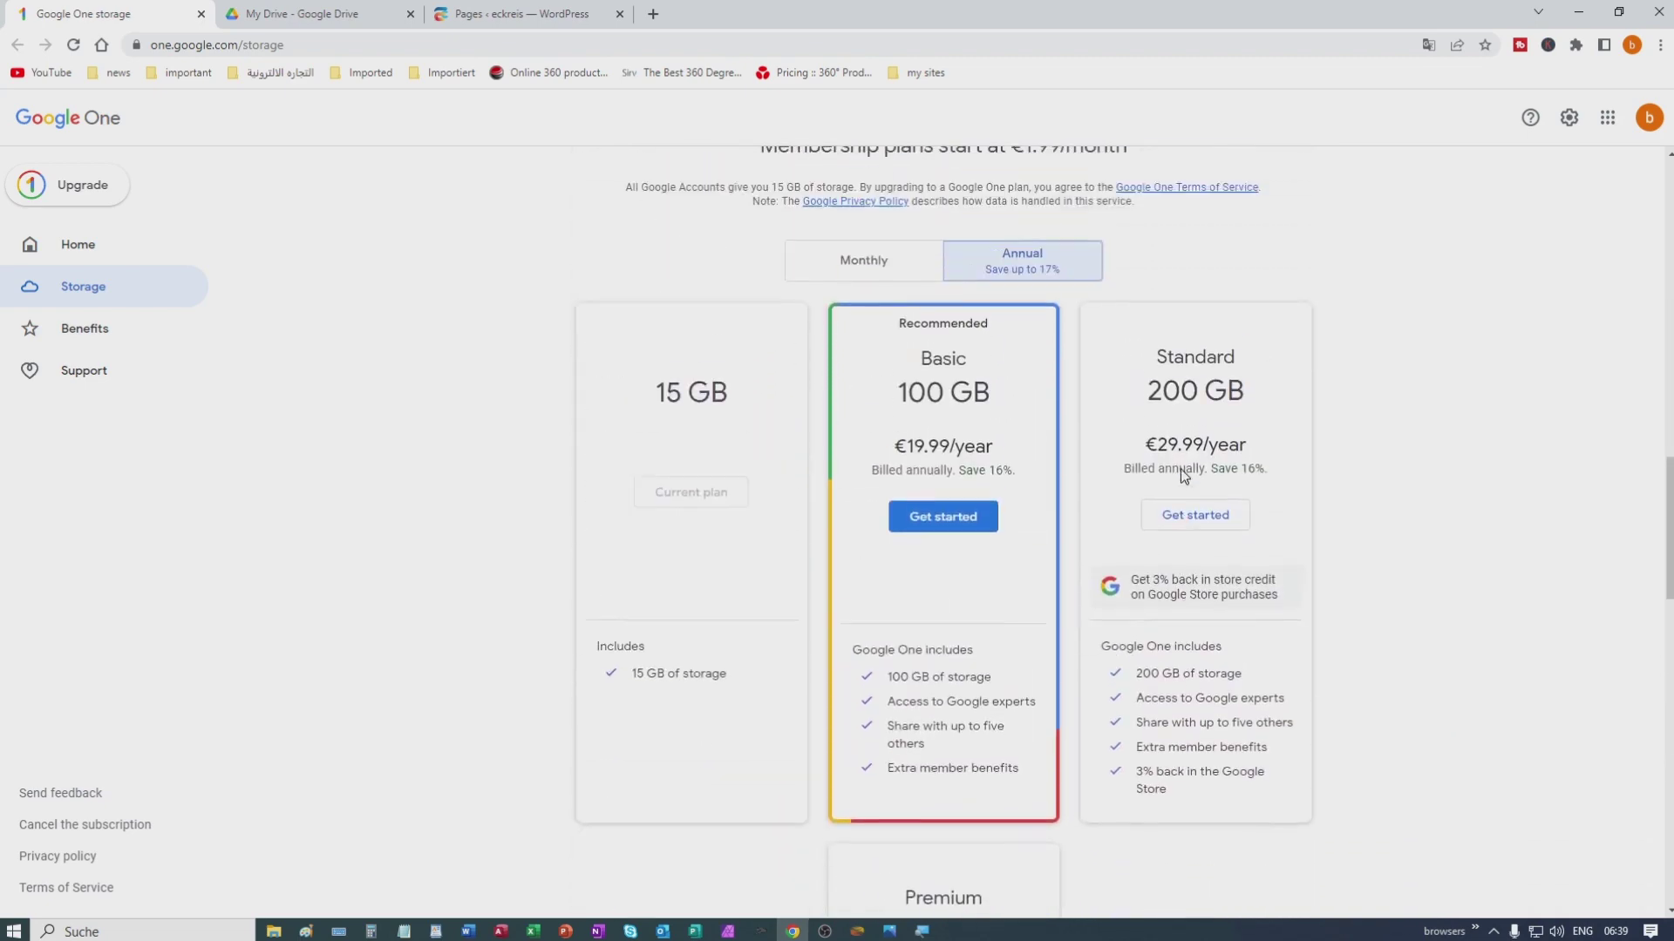
scroll(721, 434, up, 7)
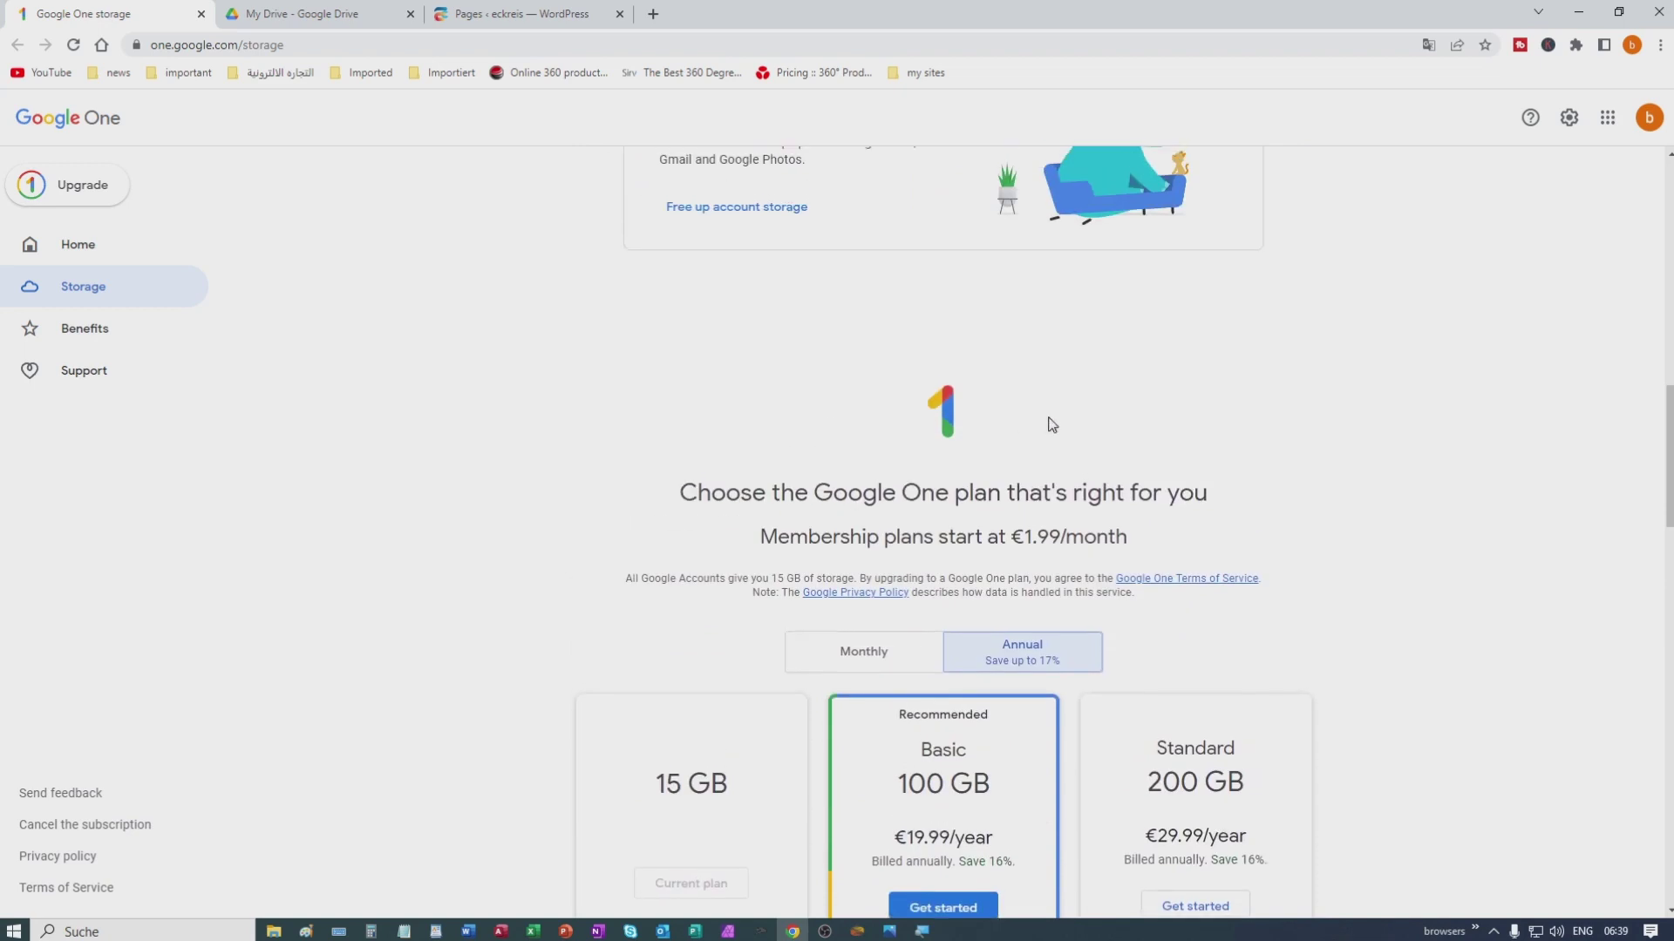
scroll(1420, 419, up, 10)
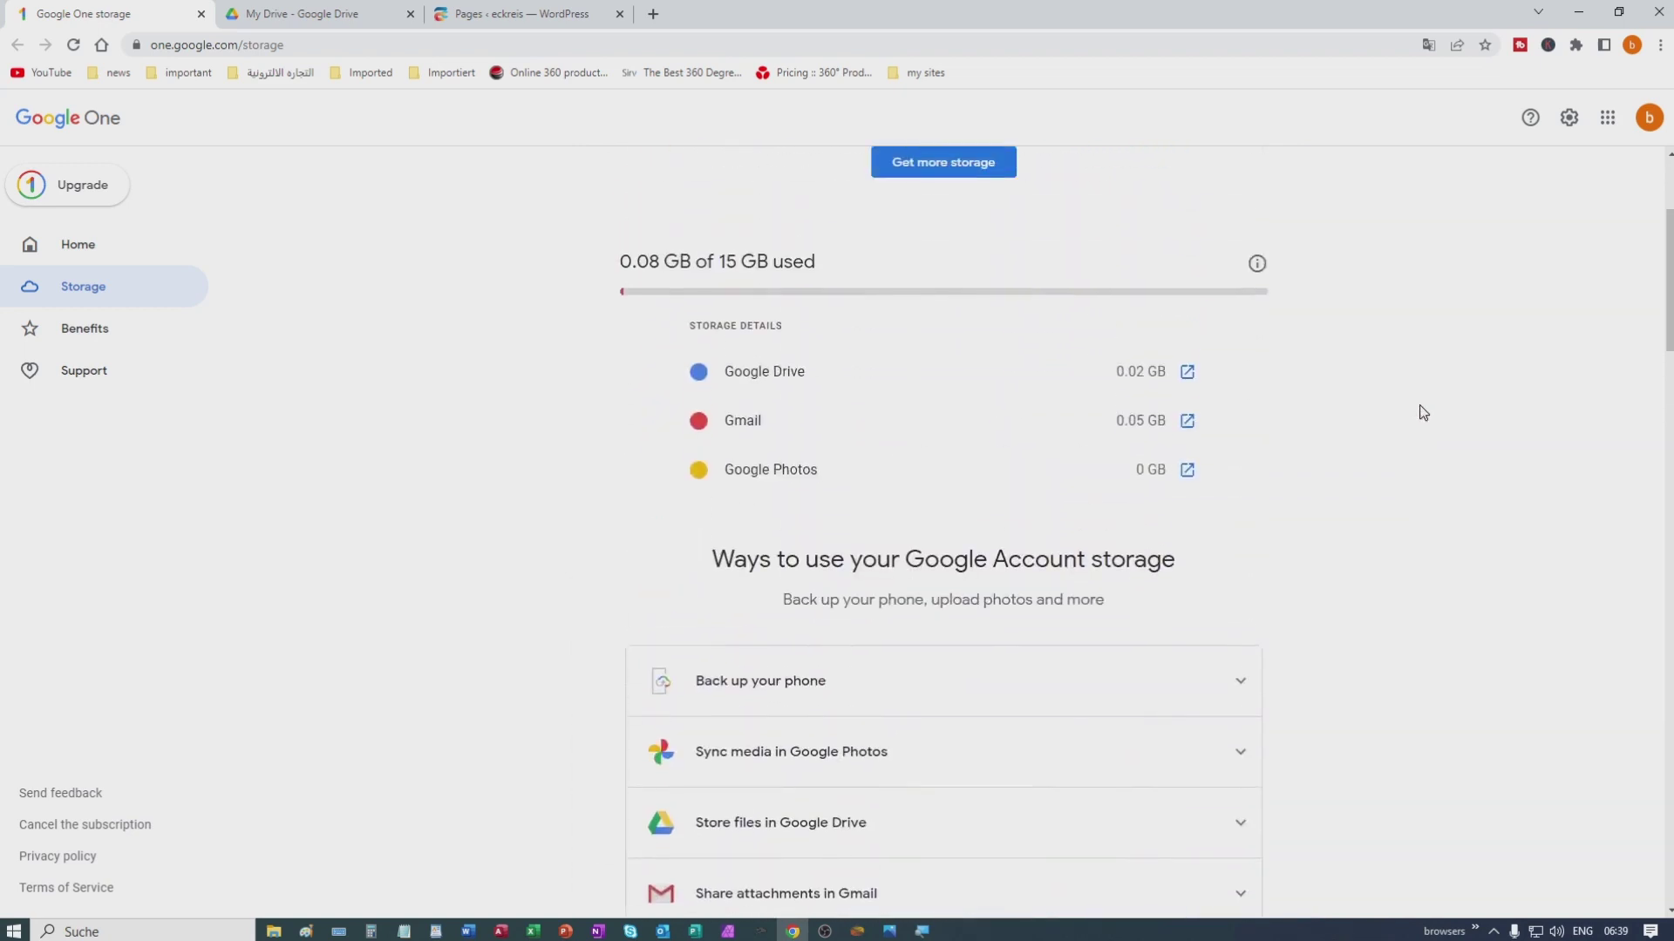
scroll(1423, 412, up, 1)
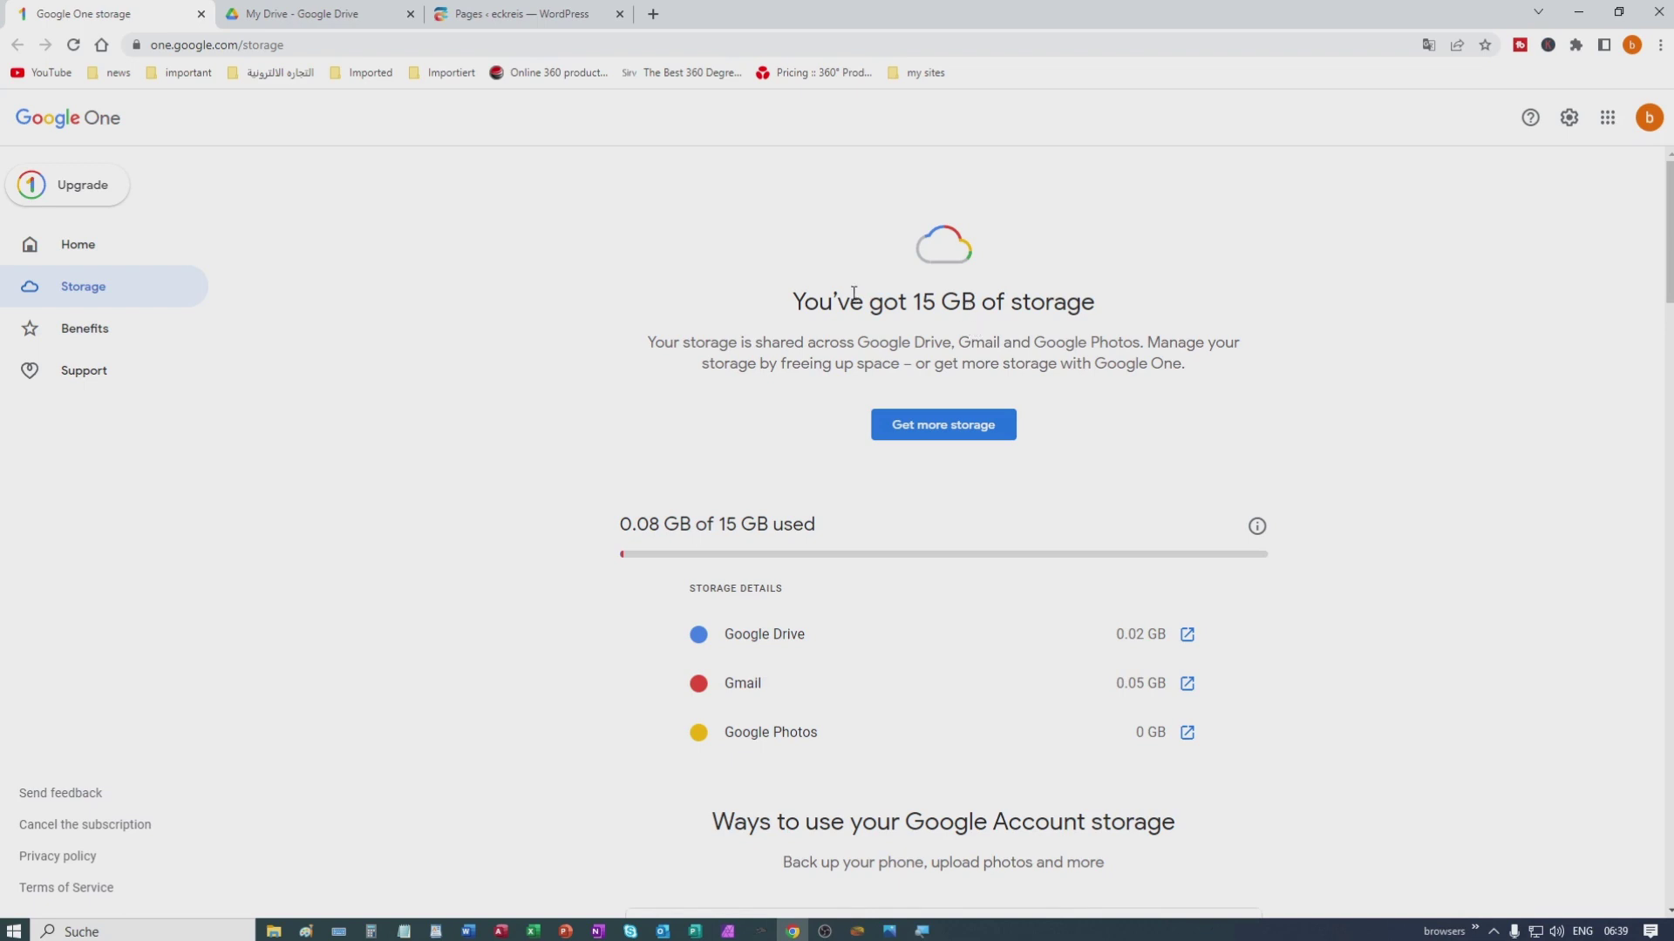
Step: Open Google Drive and upload the WinRAR archive "deutsch lernen" from the Desktop folder
click(1608, 118)
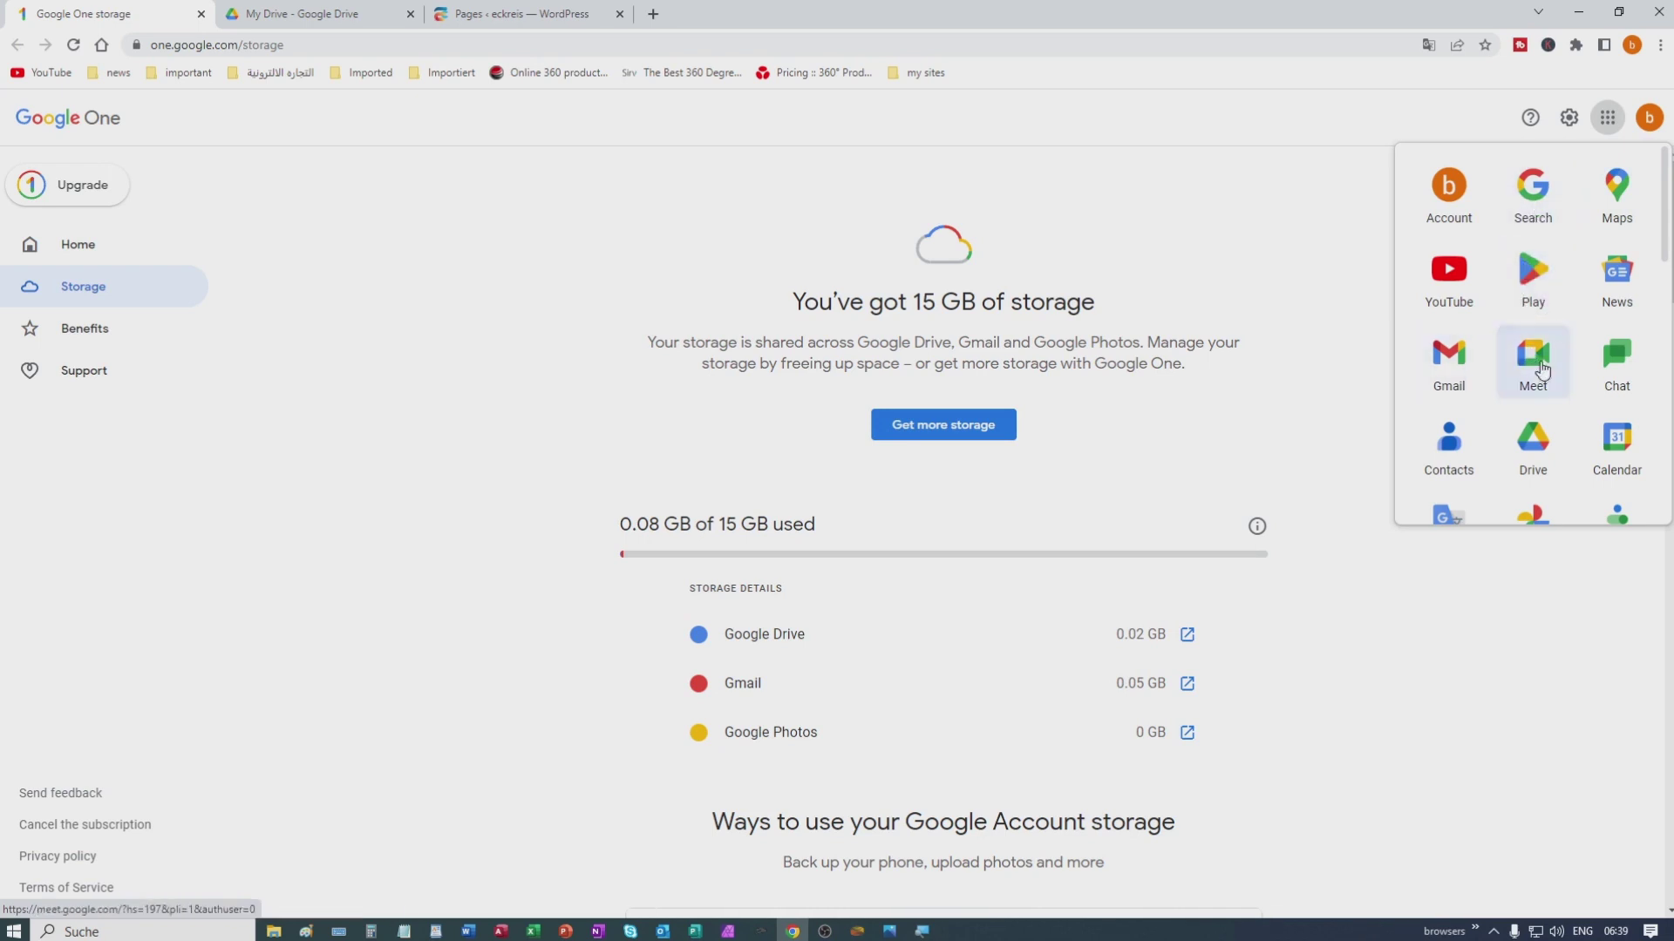
click(1531, 441)
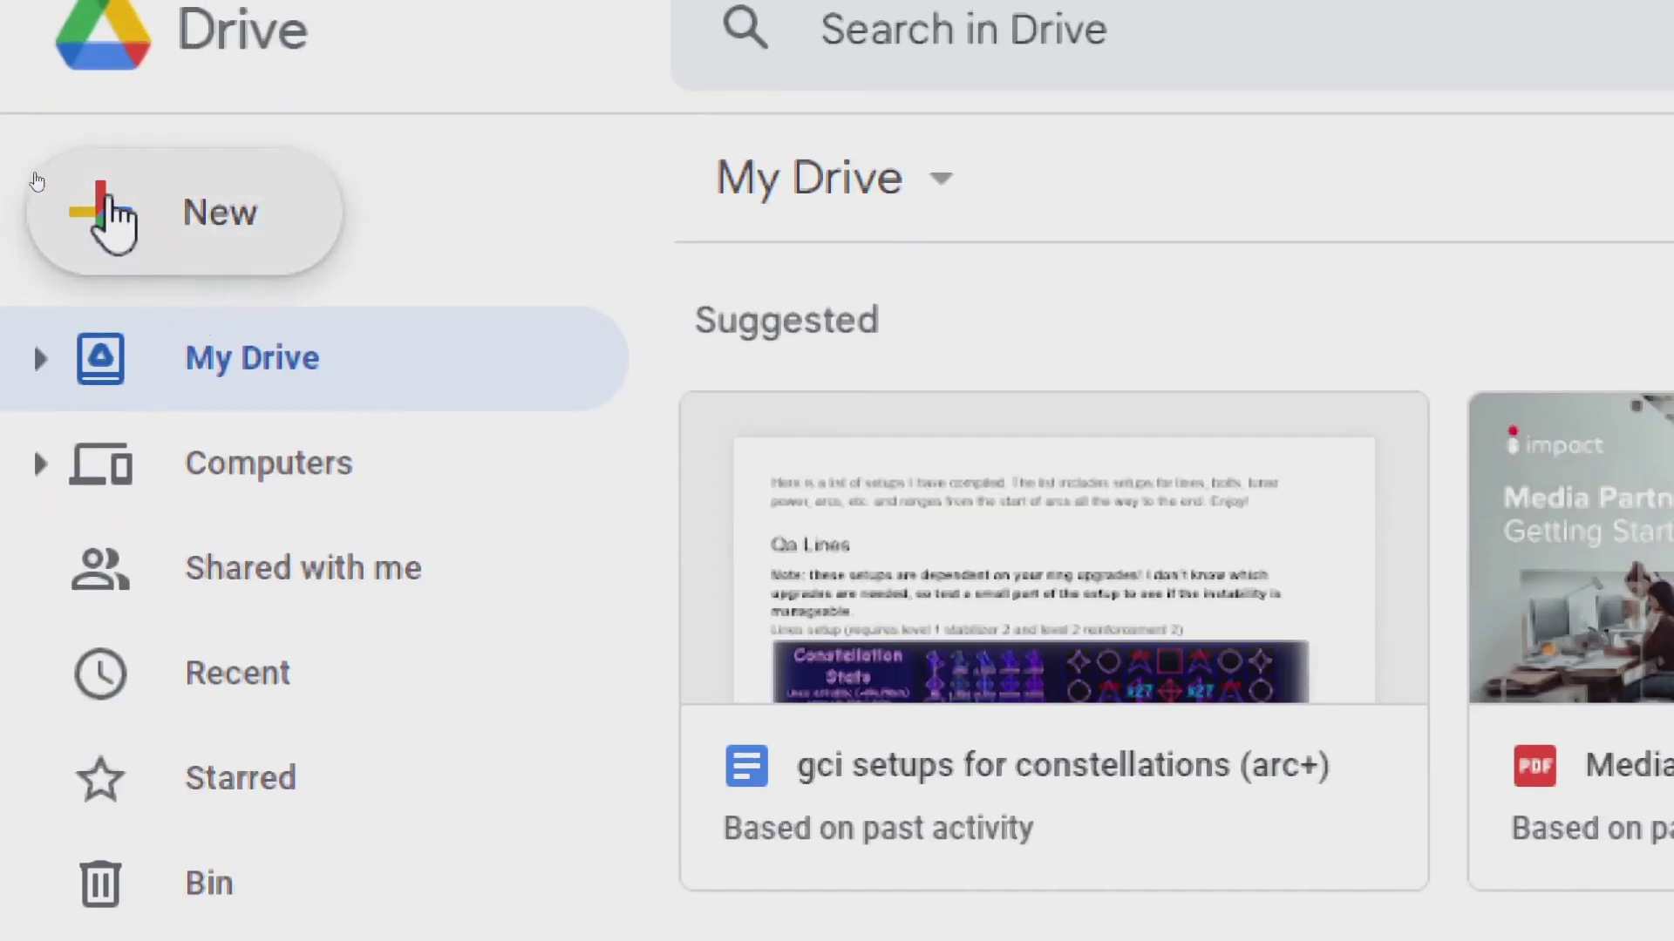
click(165, 210)
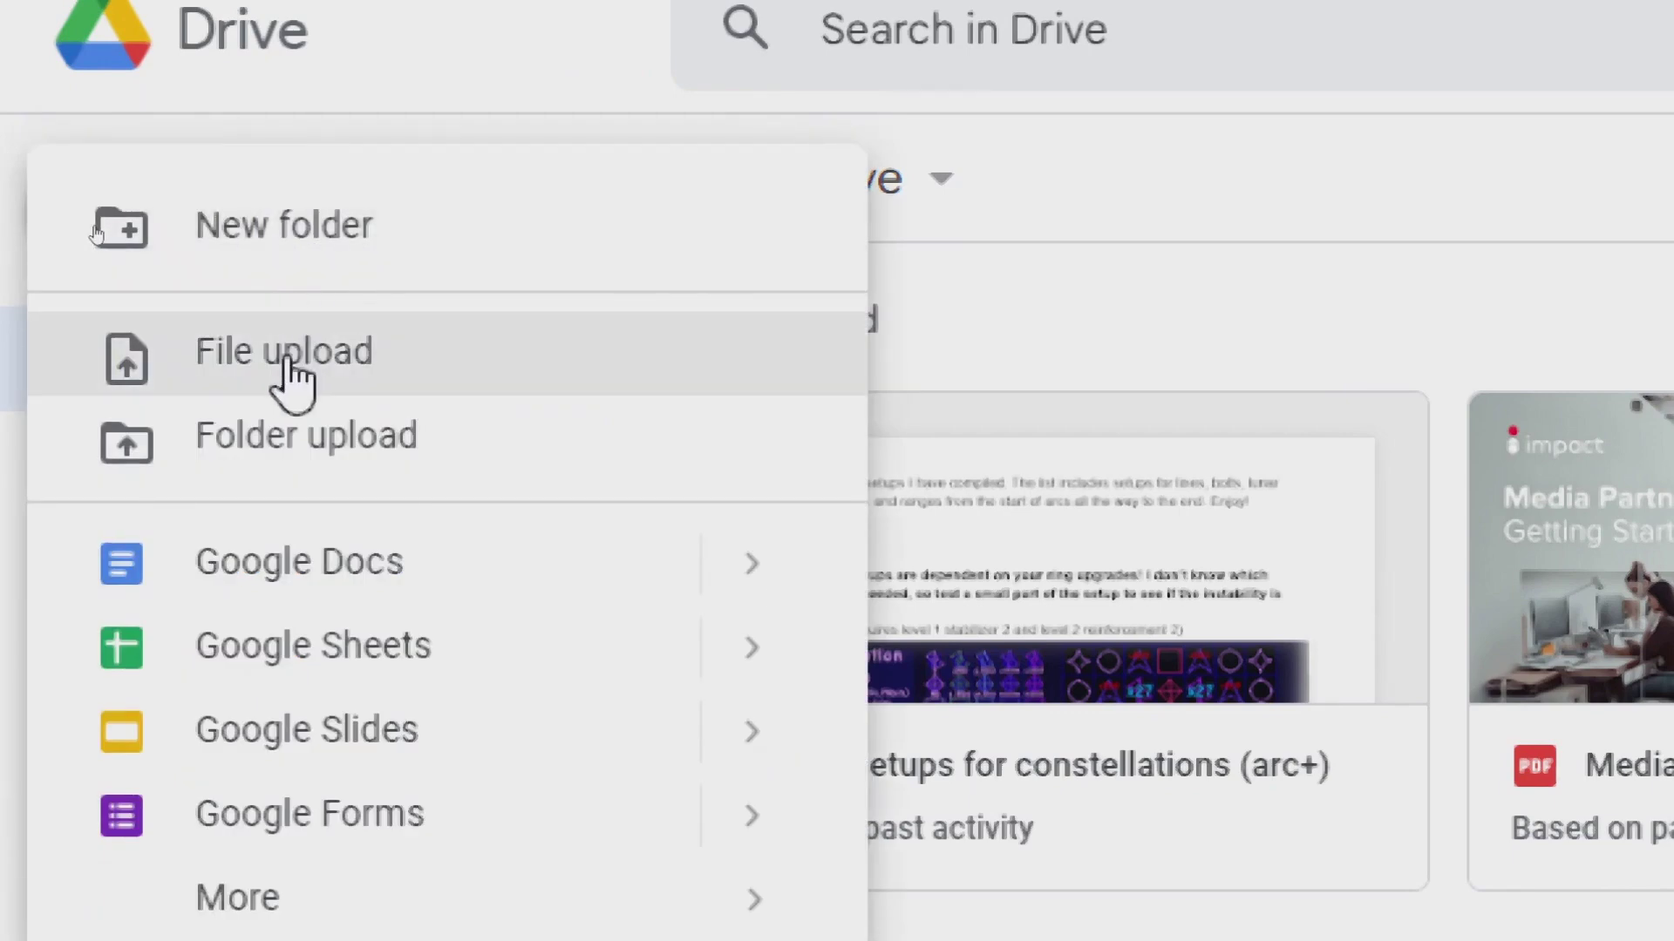
click(334, 347)
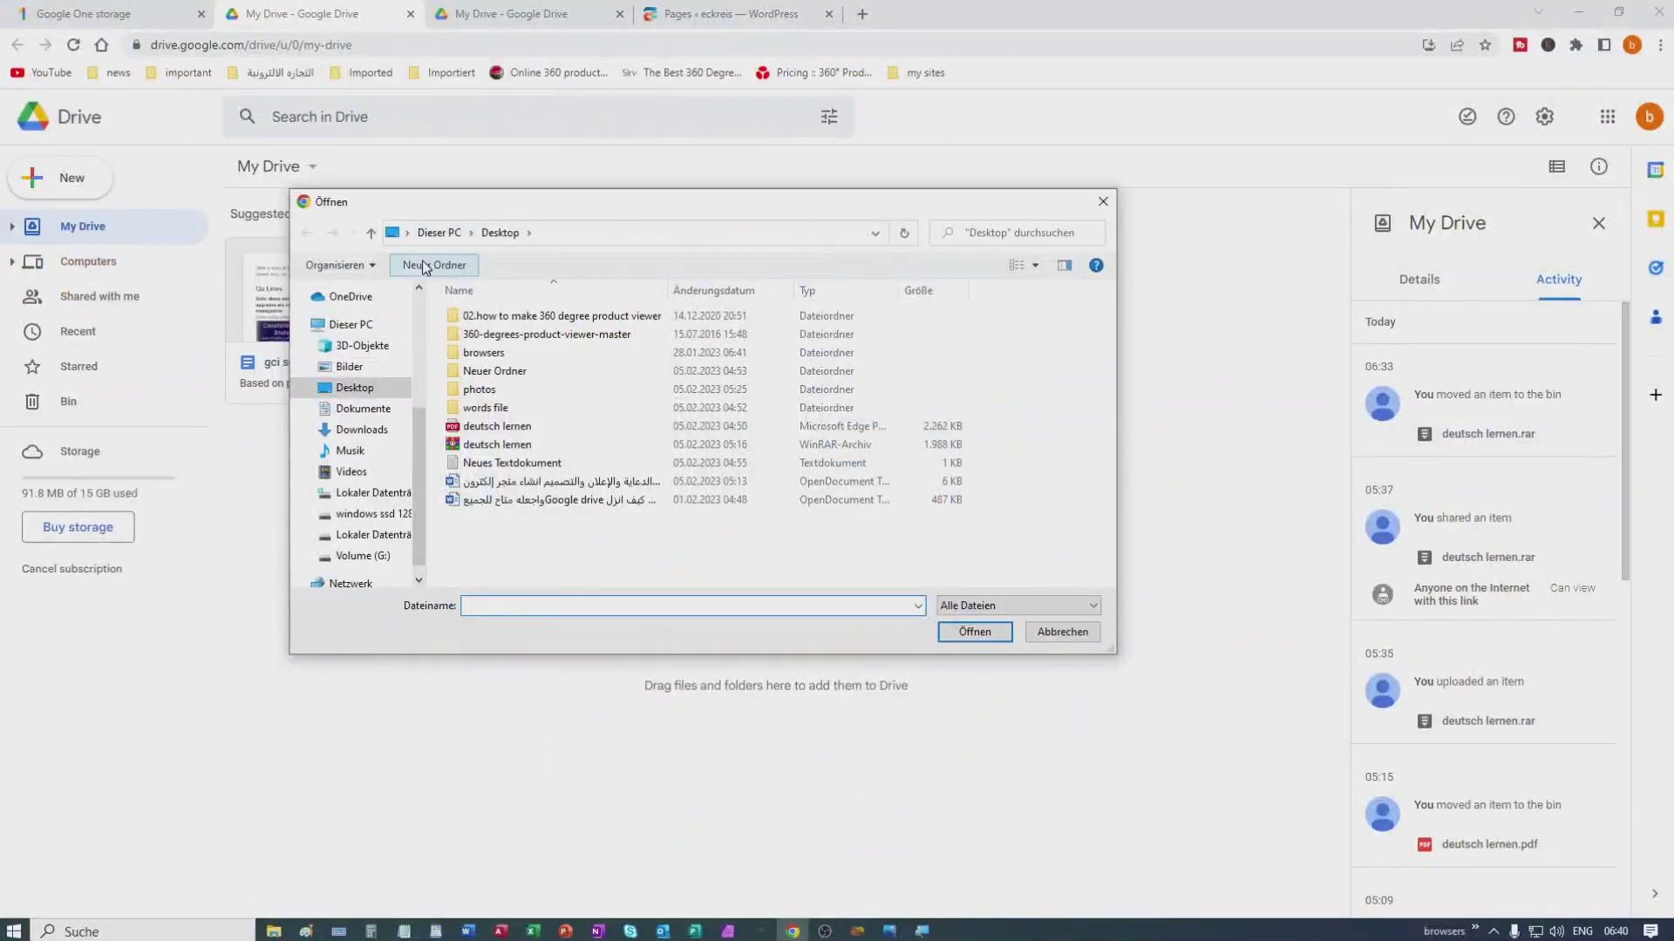
click(507, 451)
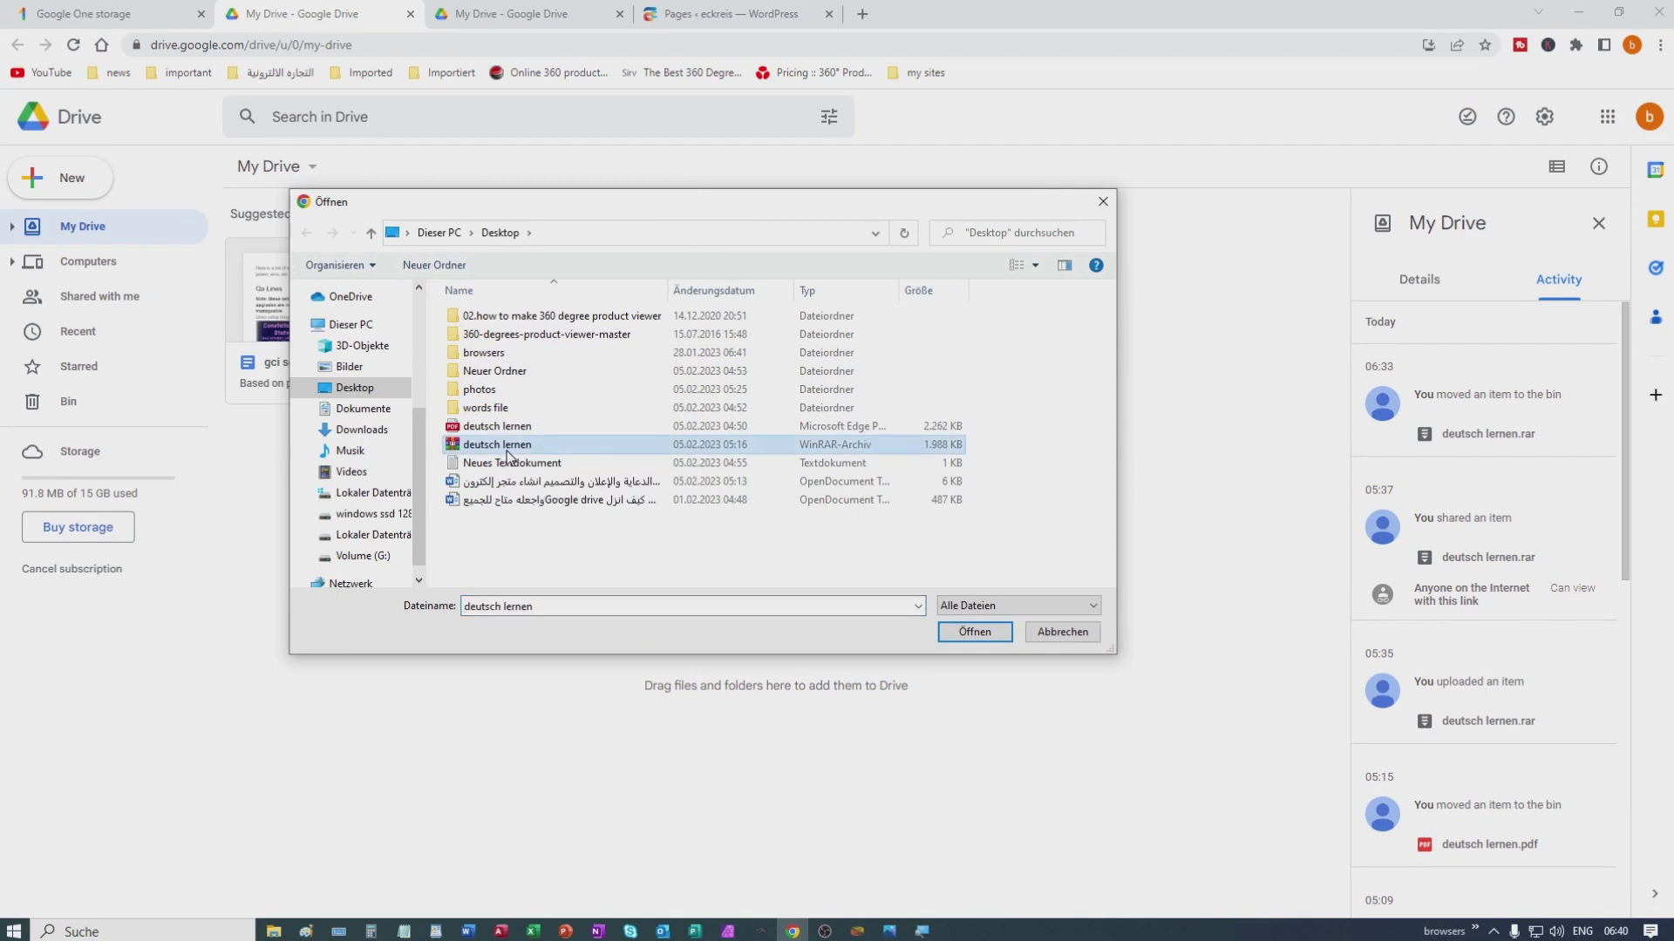
click(976, 631)
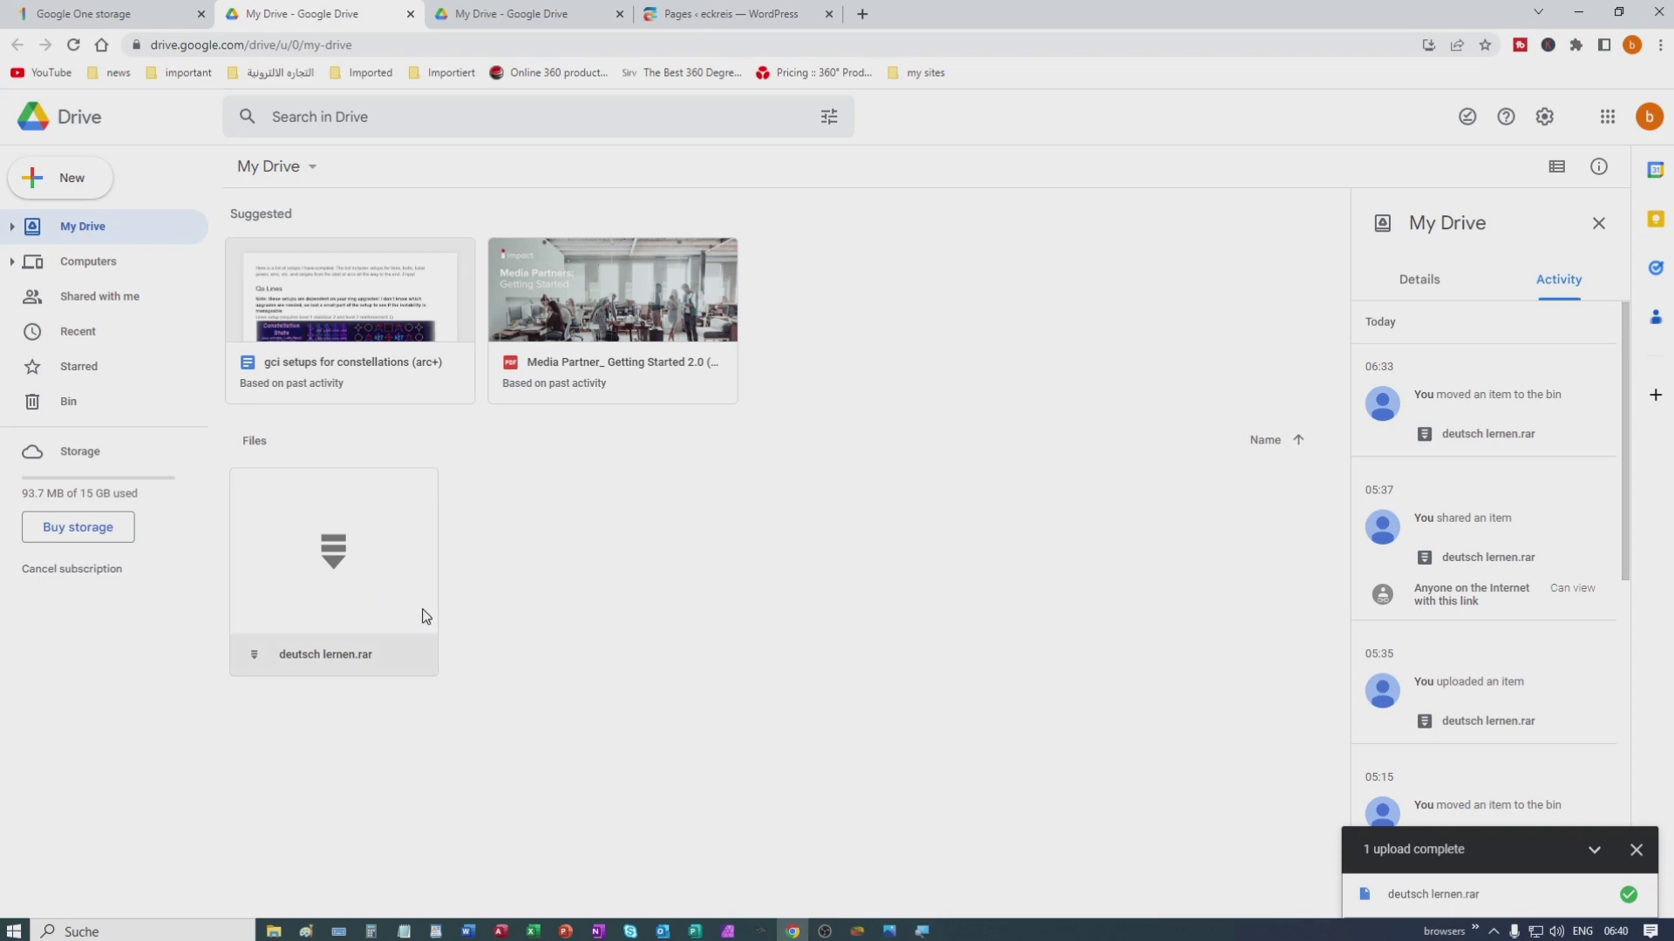
Step: Open the uploaded deutsch lernen.rar in preview and bring up its sharing settings
click(333, 568)
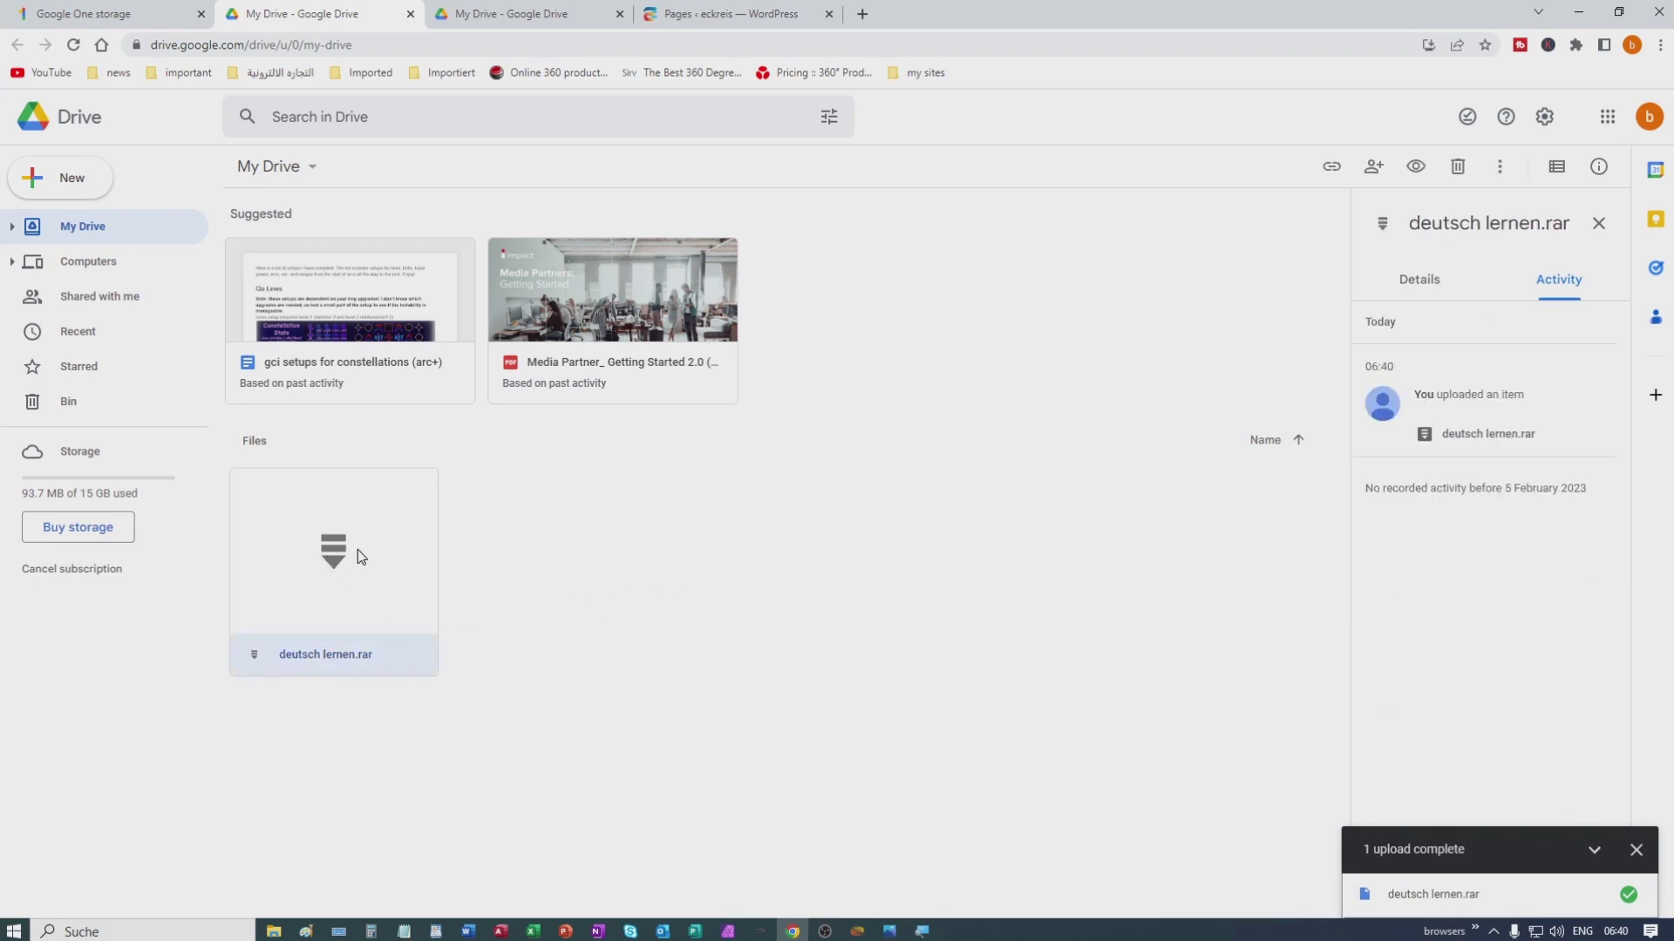
double_click(357, 549)
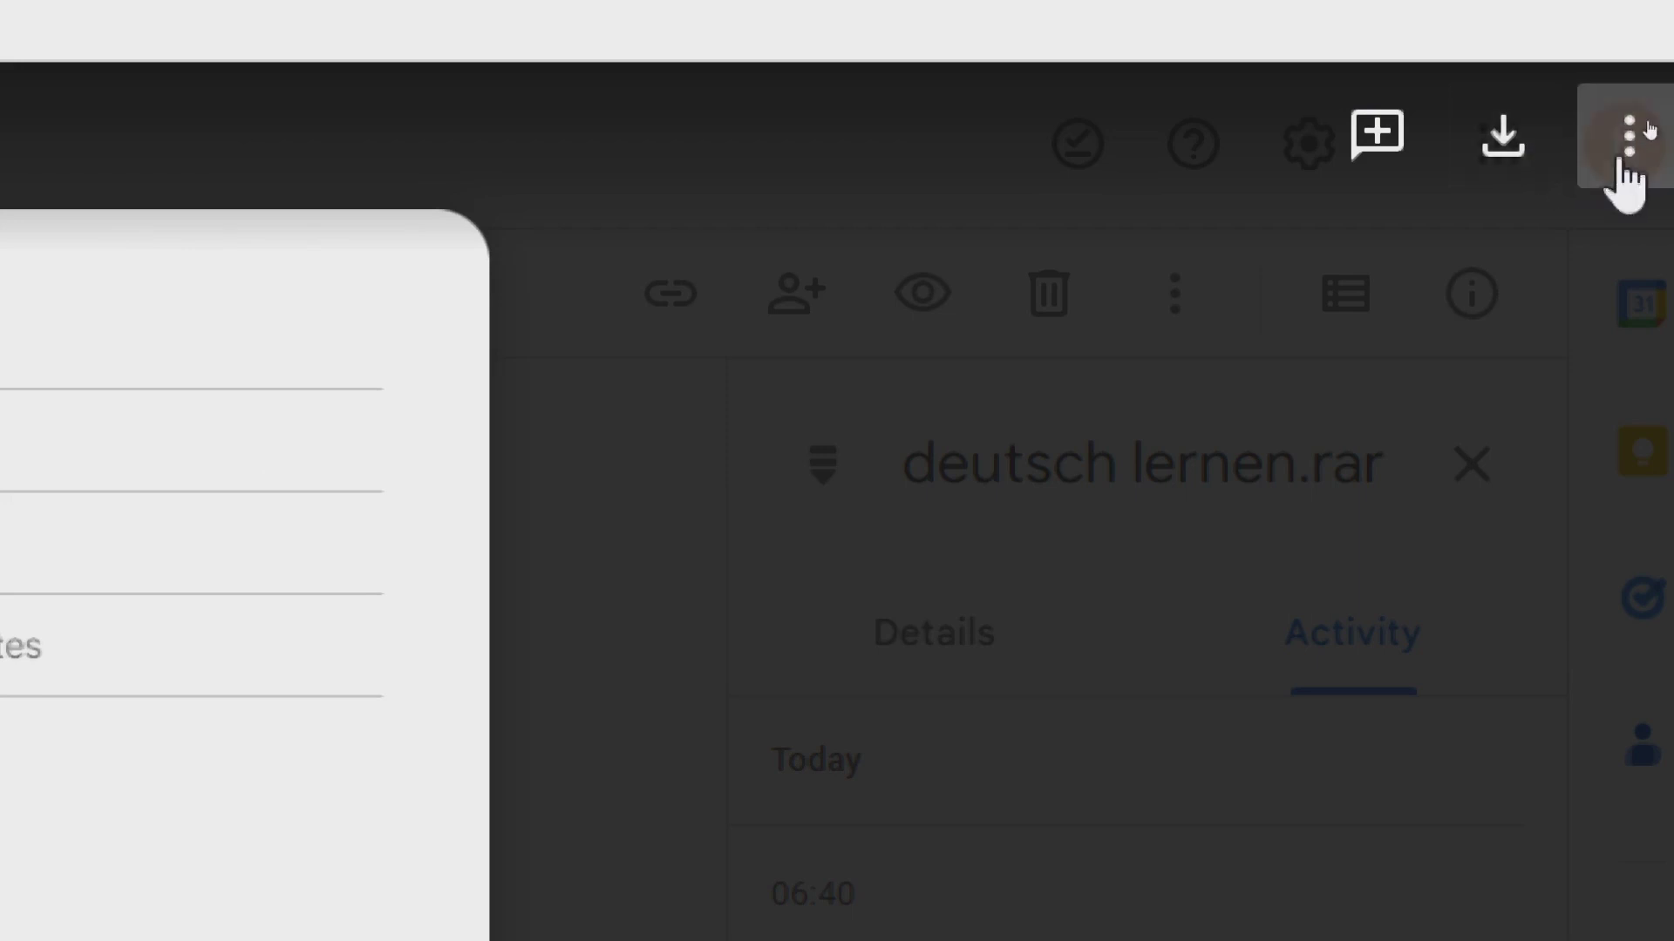
click(1630, 144)
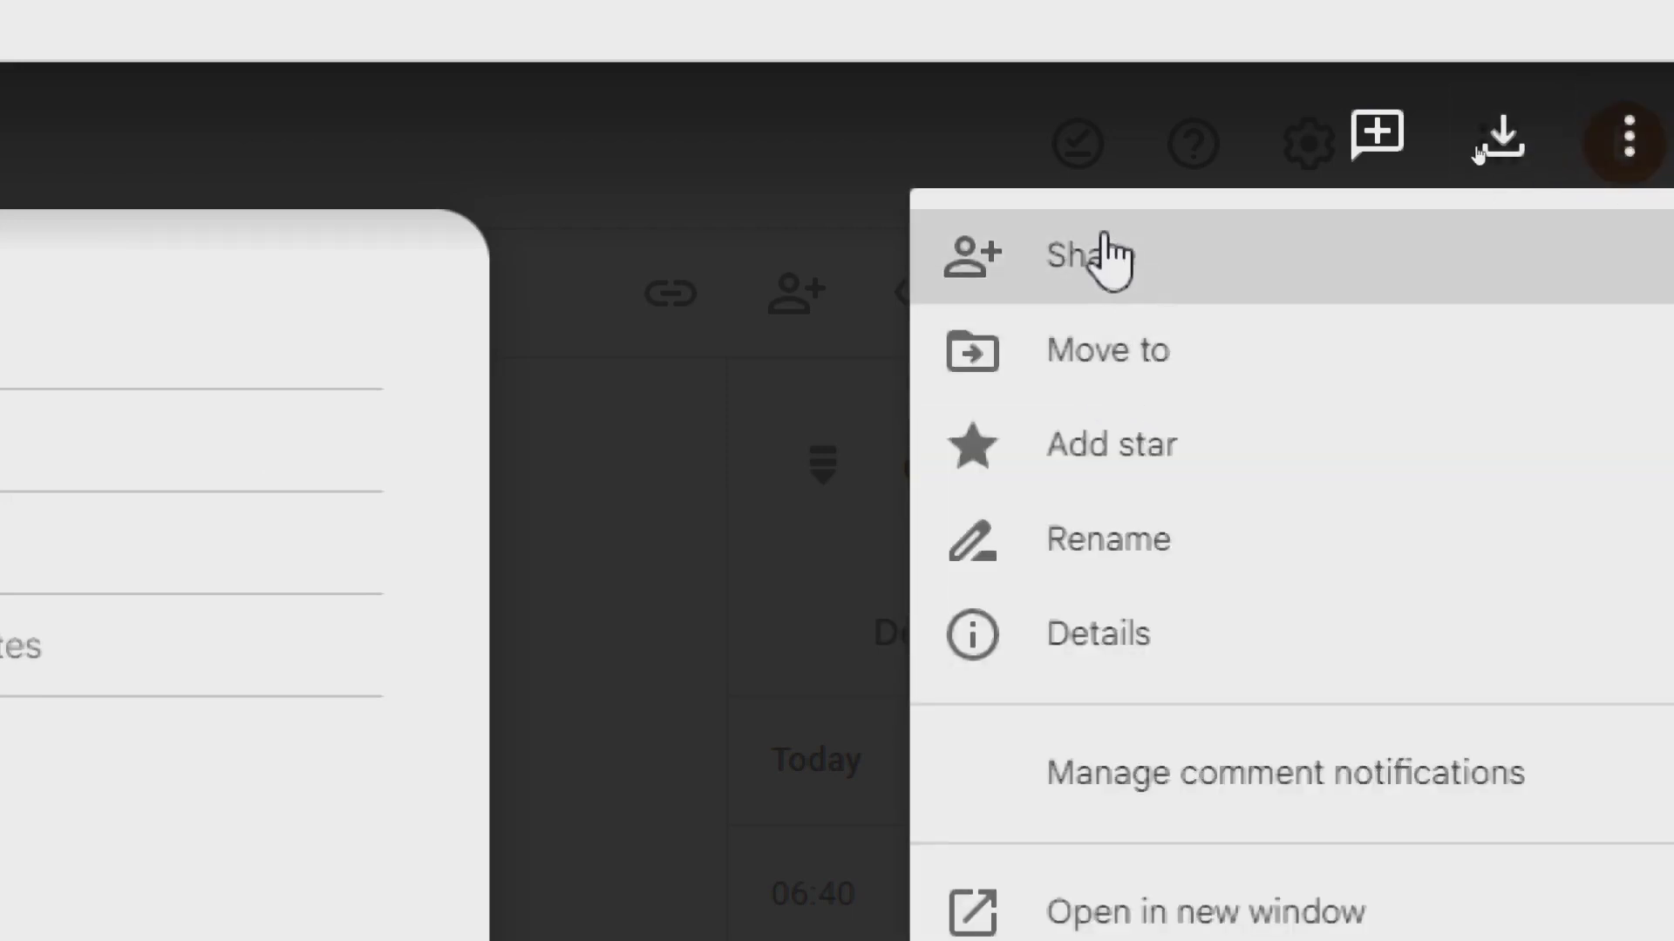
click(1102, 254)
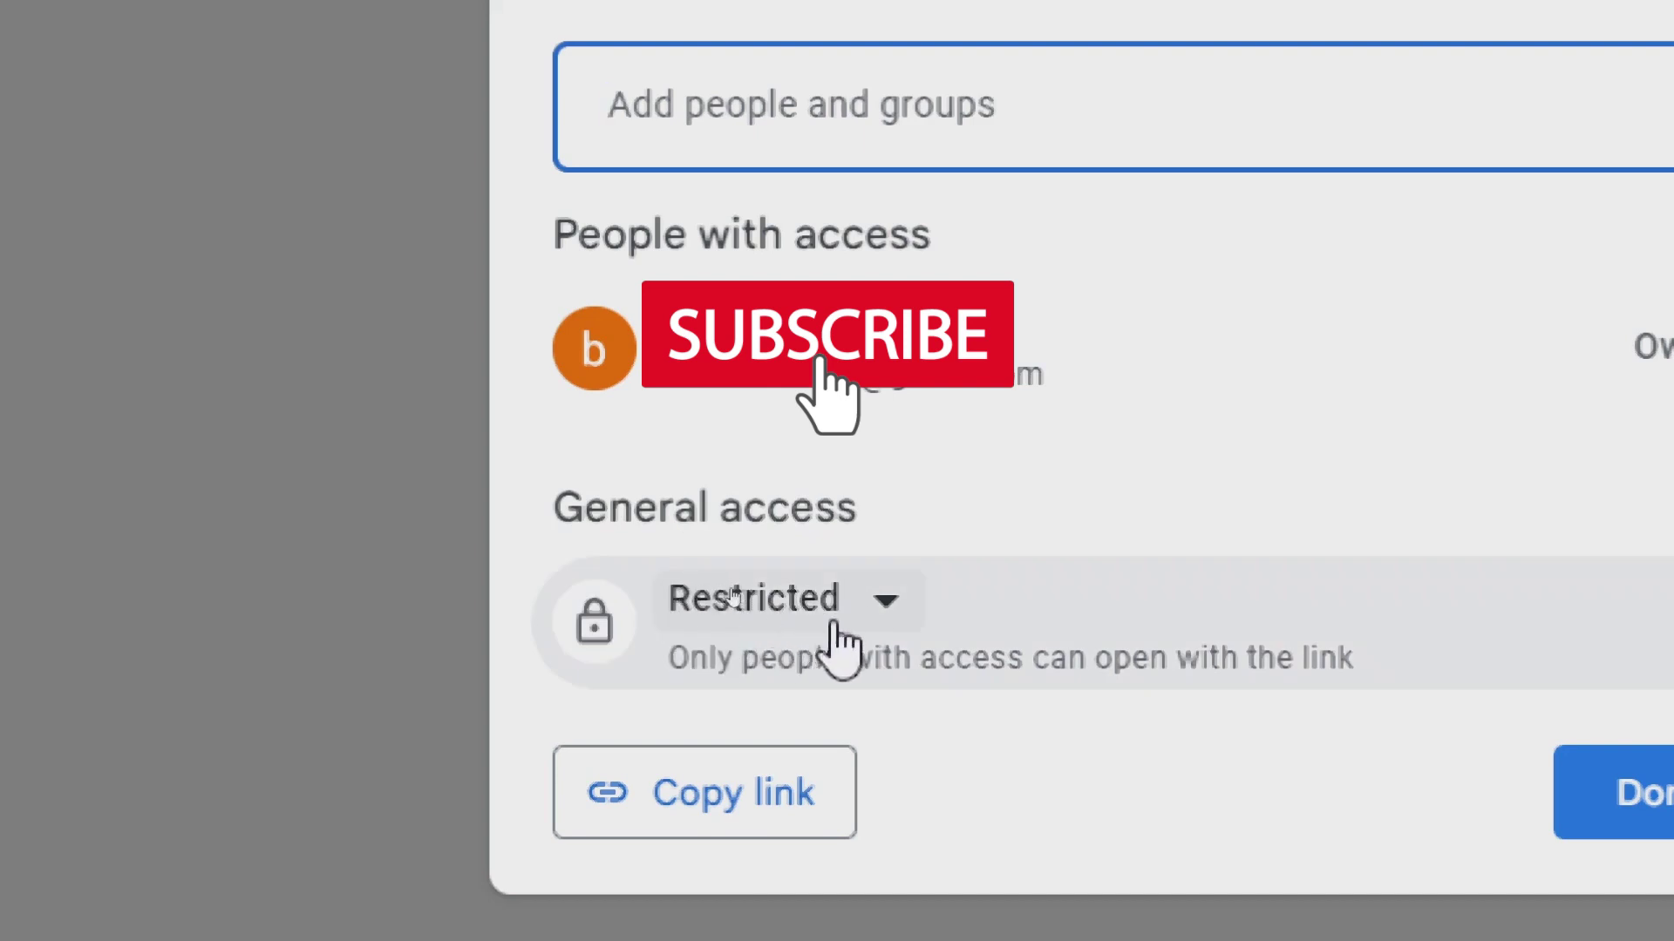
Step: Set the file's general access to "Anyone with the link", copy the sharing link and finish sharing
click(748, 592)
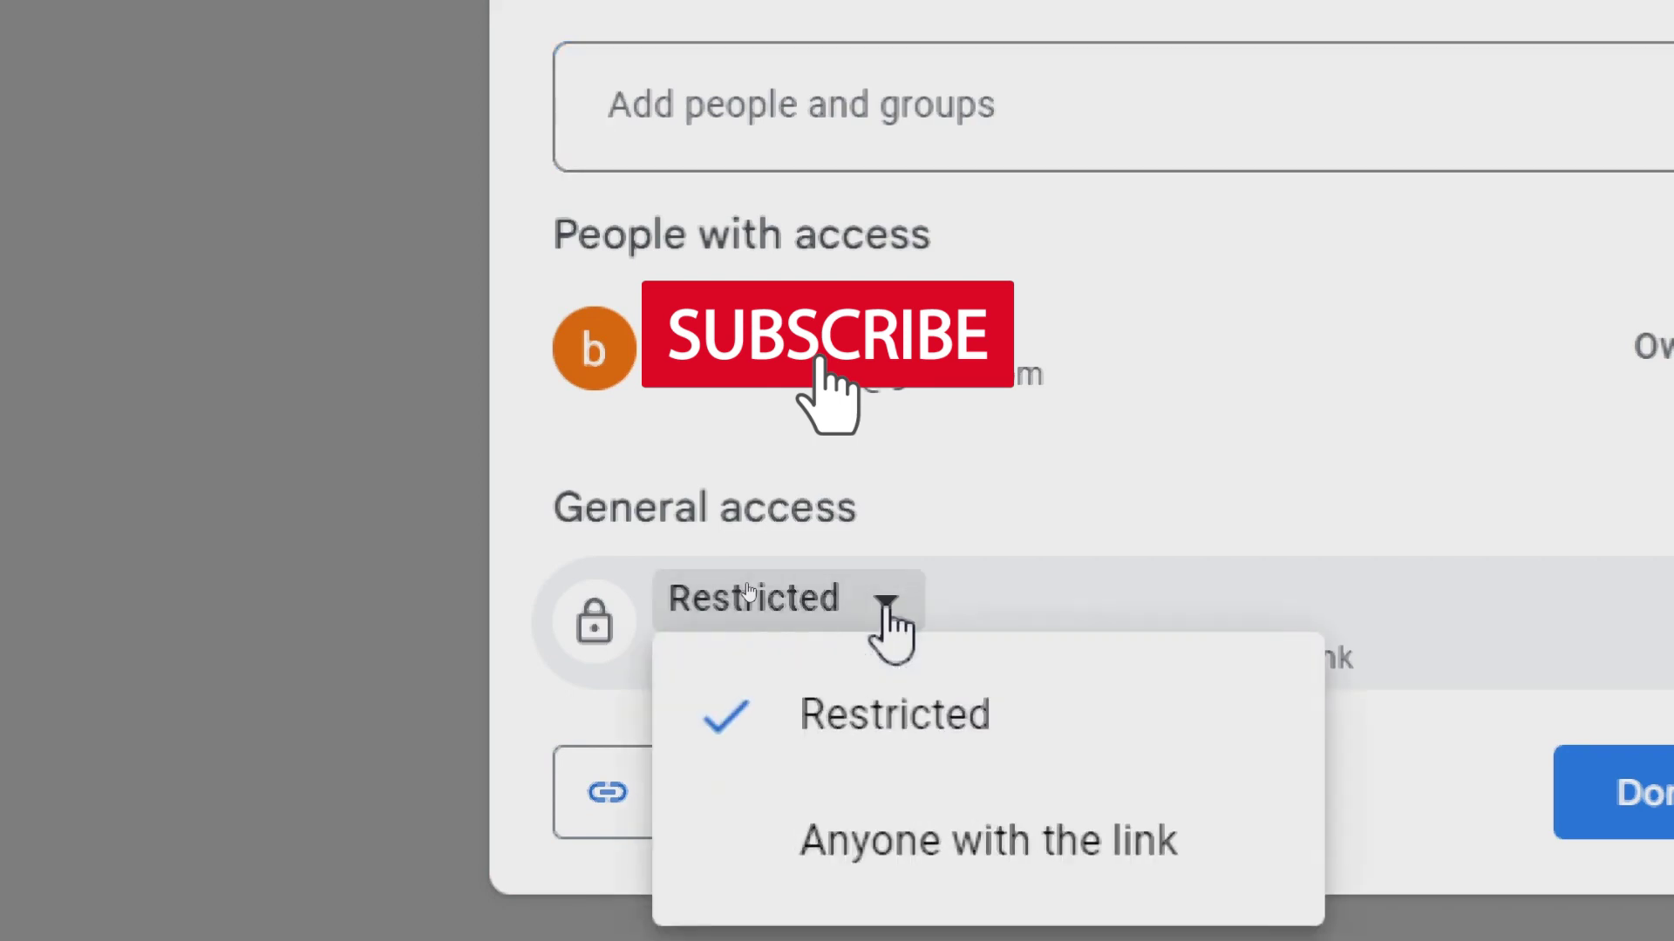
click(1004, 835)
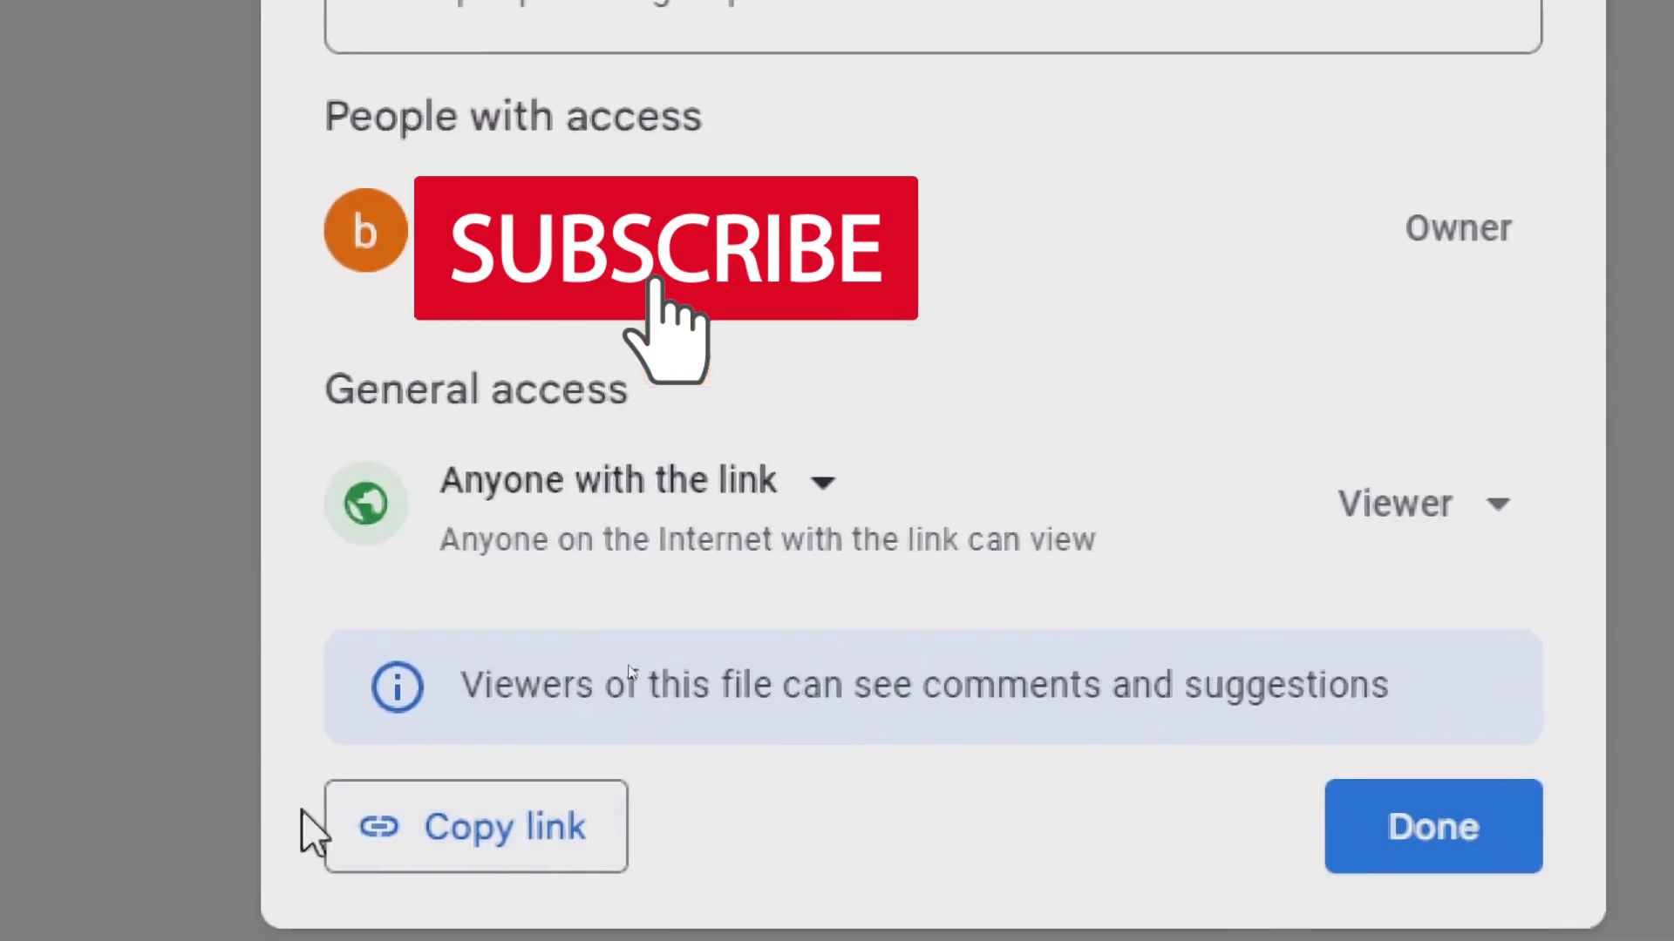
click(506, 824)
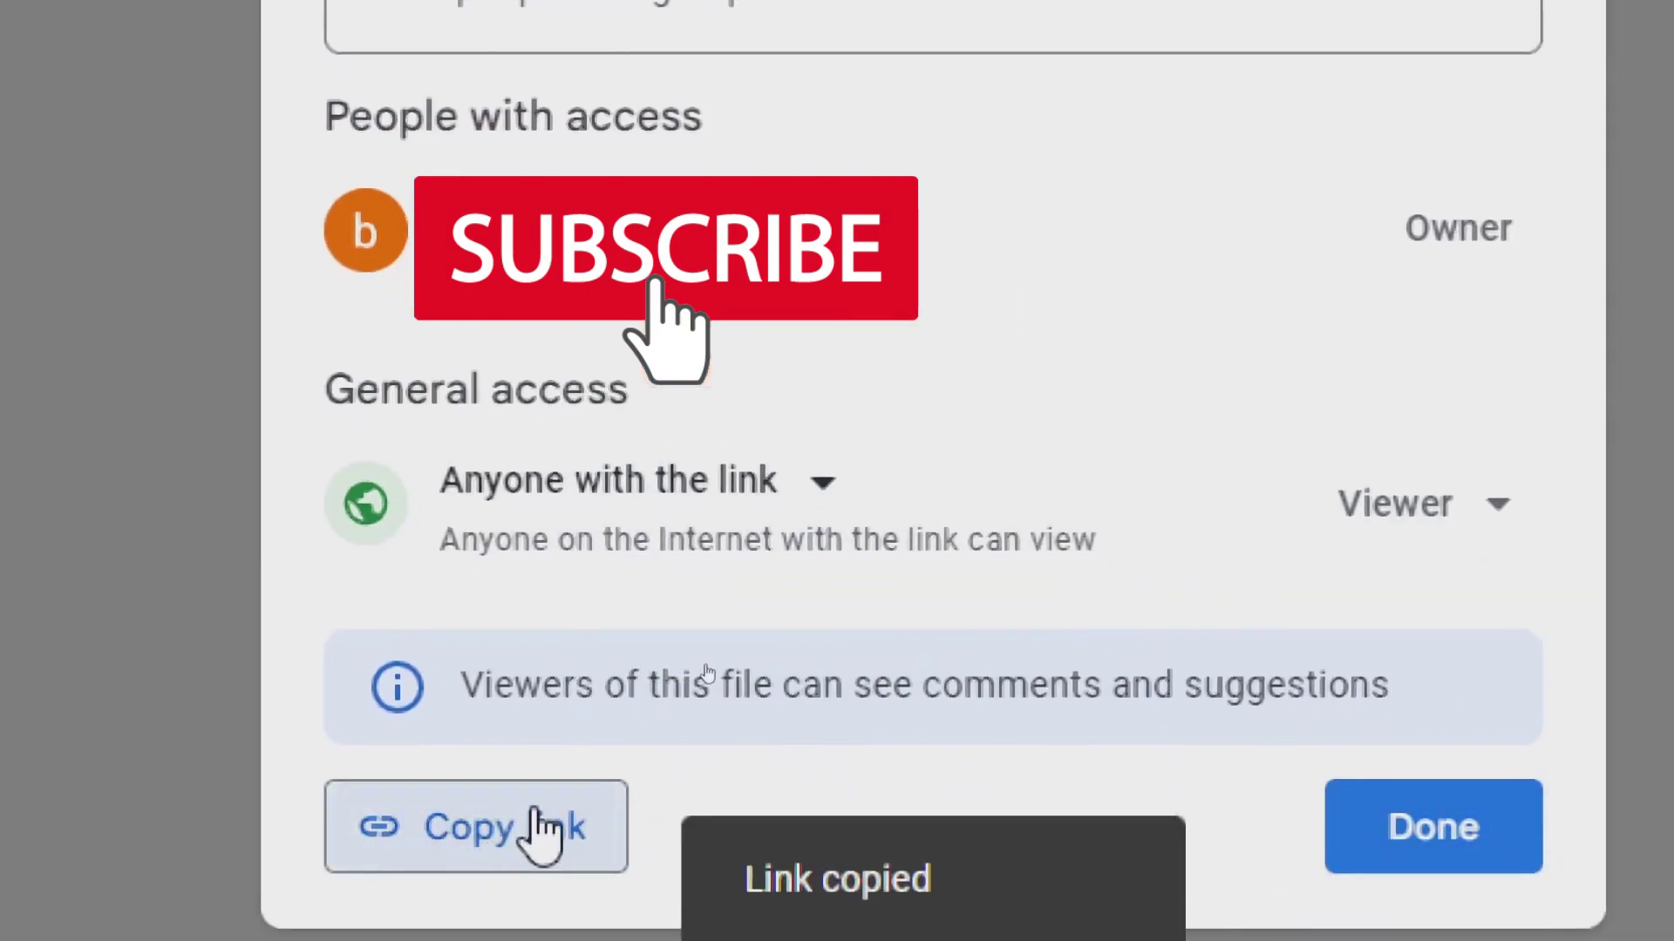
click(1385, 828)
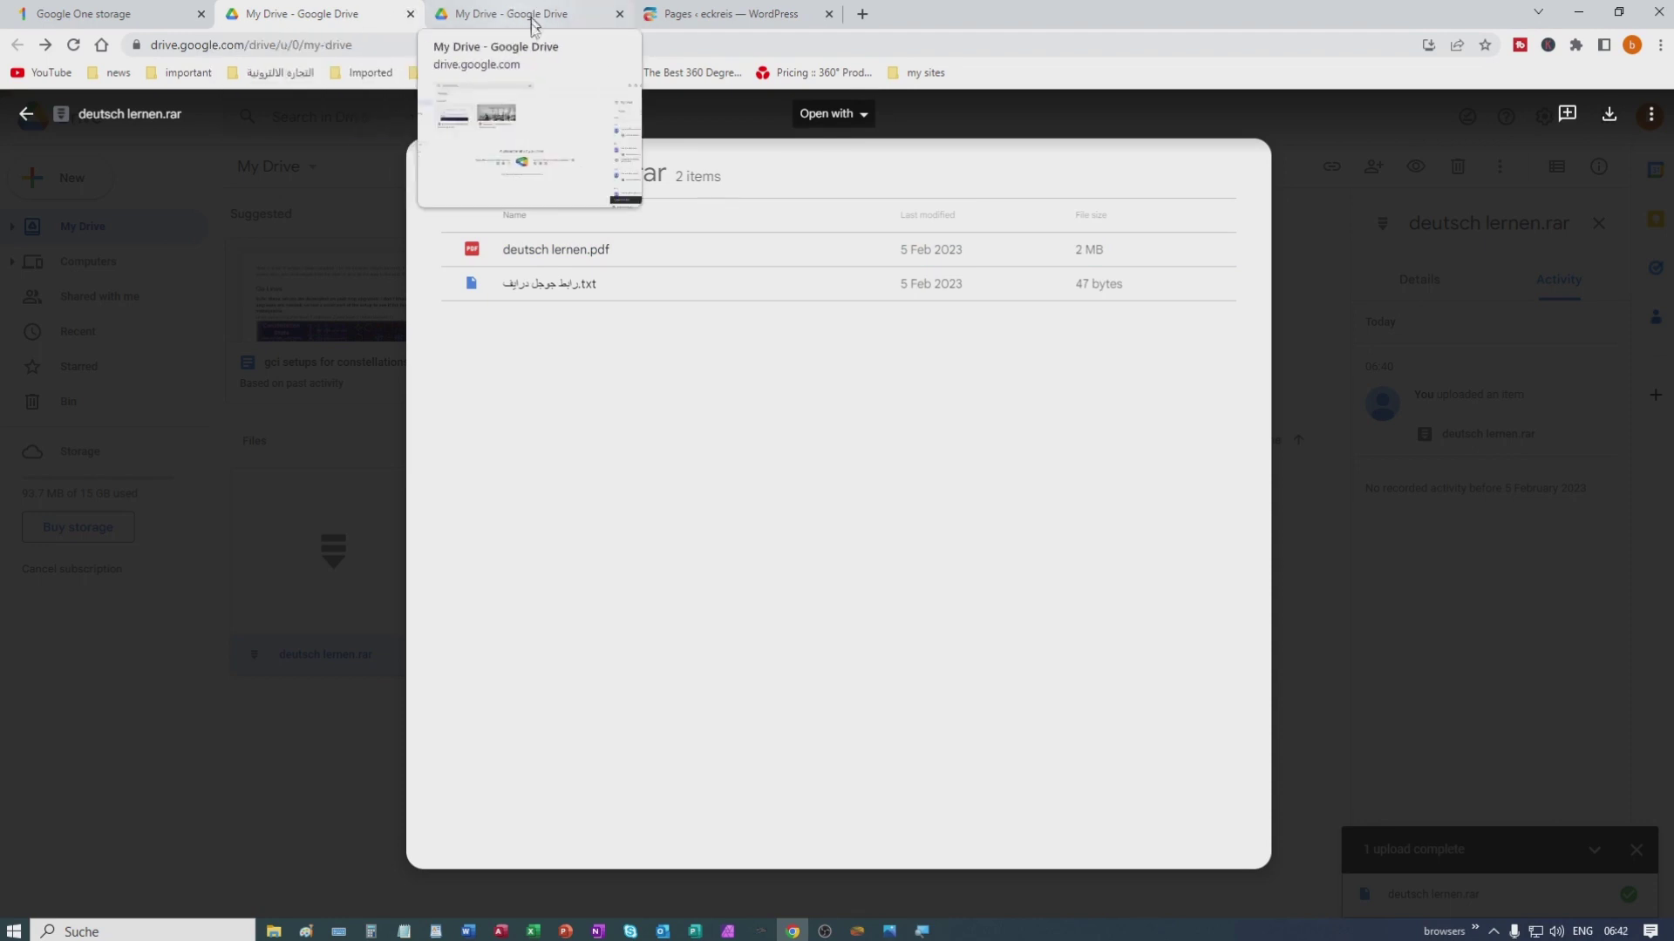
Step: Switch to the Word document and paste the copied sharing link a few lines above the "uc?export=download&id=" address
click(471, 933)
click(806, 369)
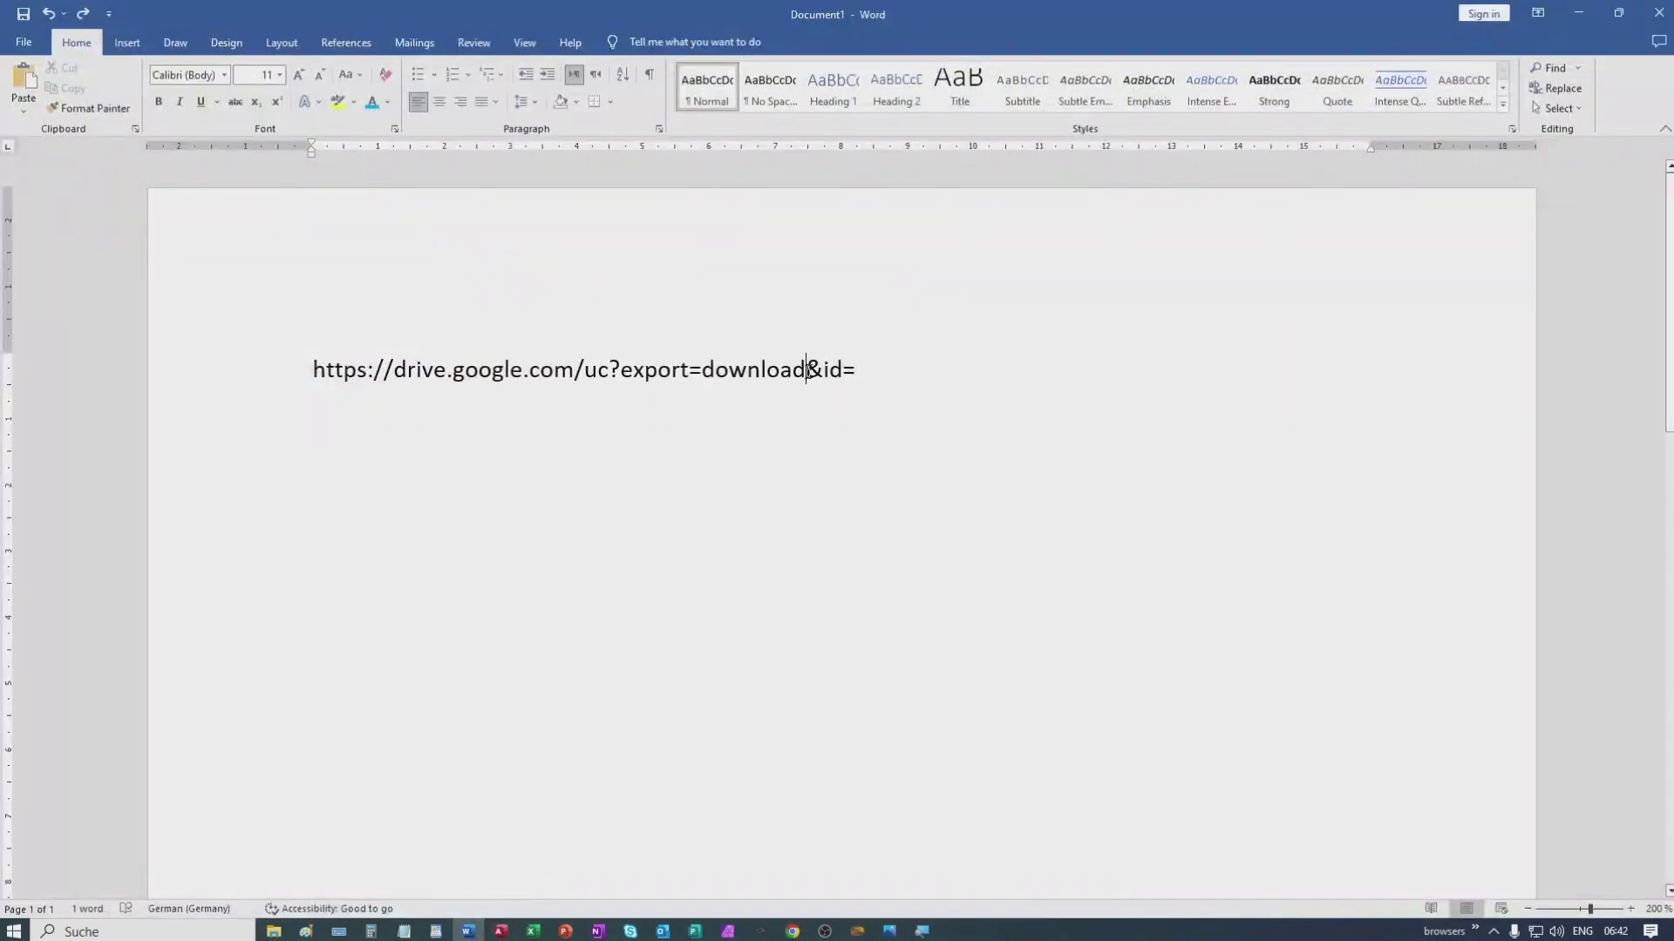
key(Home)
key(Return)
key(Return)
key(Return)
key(Up)
key(Up)
key(Up)
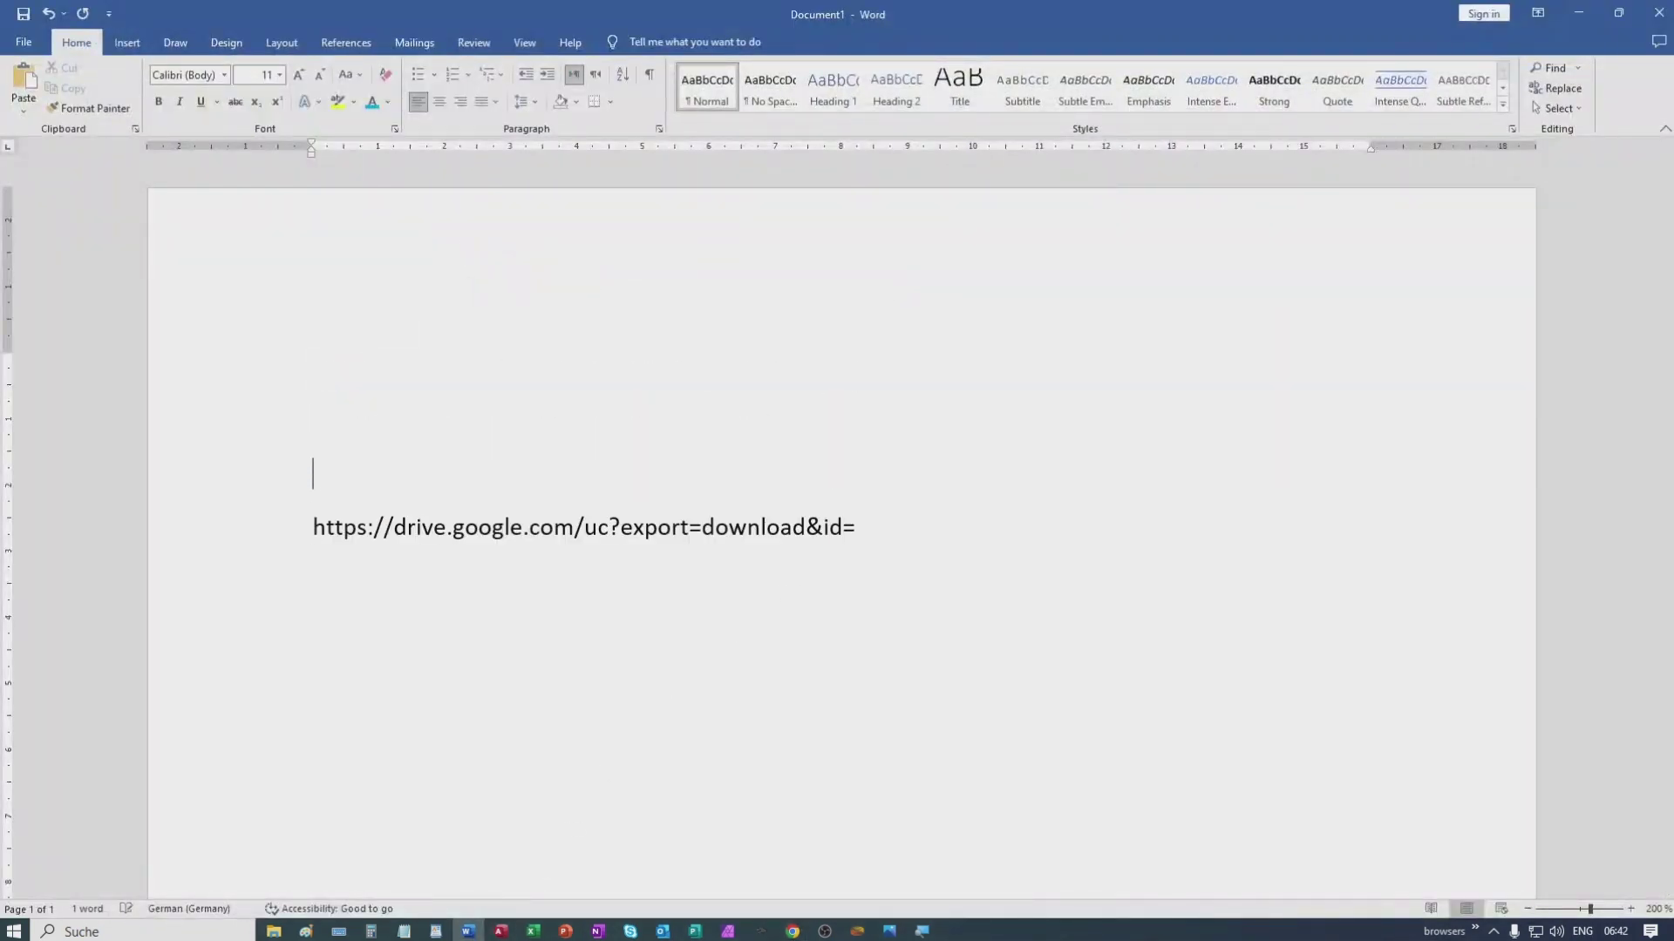
key(ctrl+v)
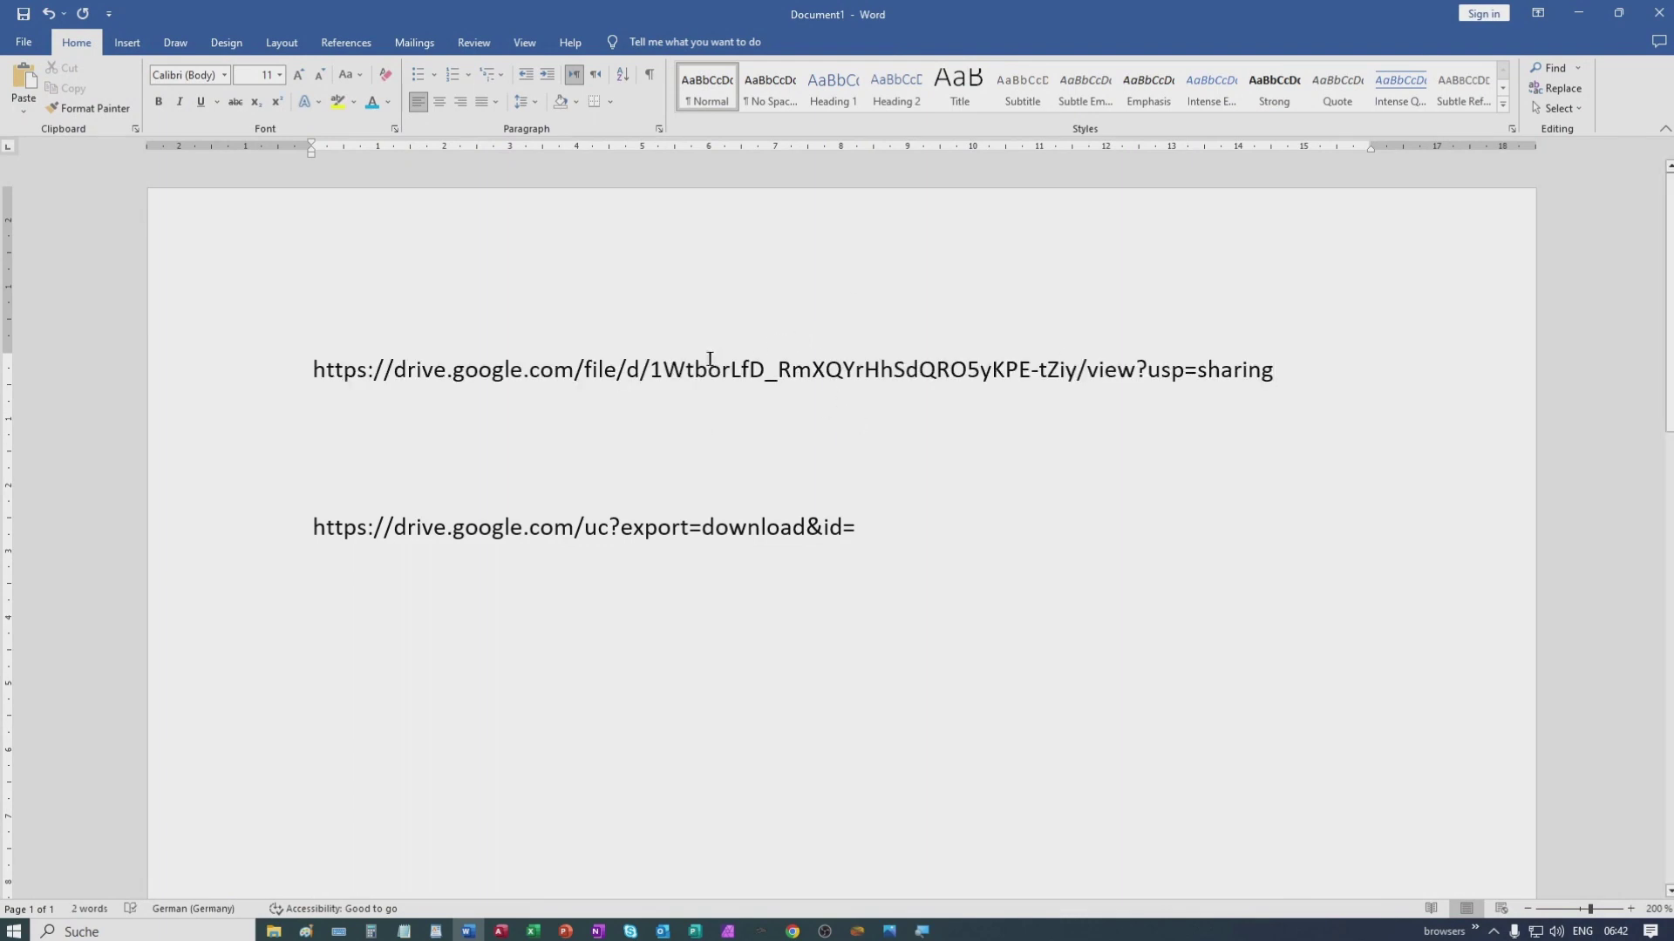
Step: Colour the file ID between "/d/" and "/view" in the pasted sharing link blue
click(651, 372)
drag(626, 375, 1303, 357)
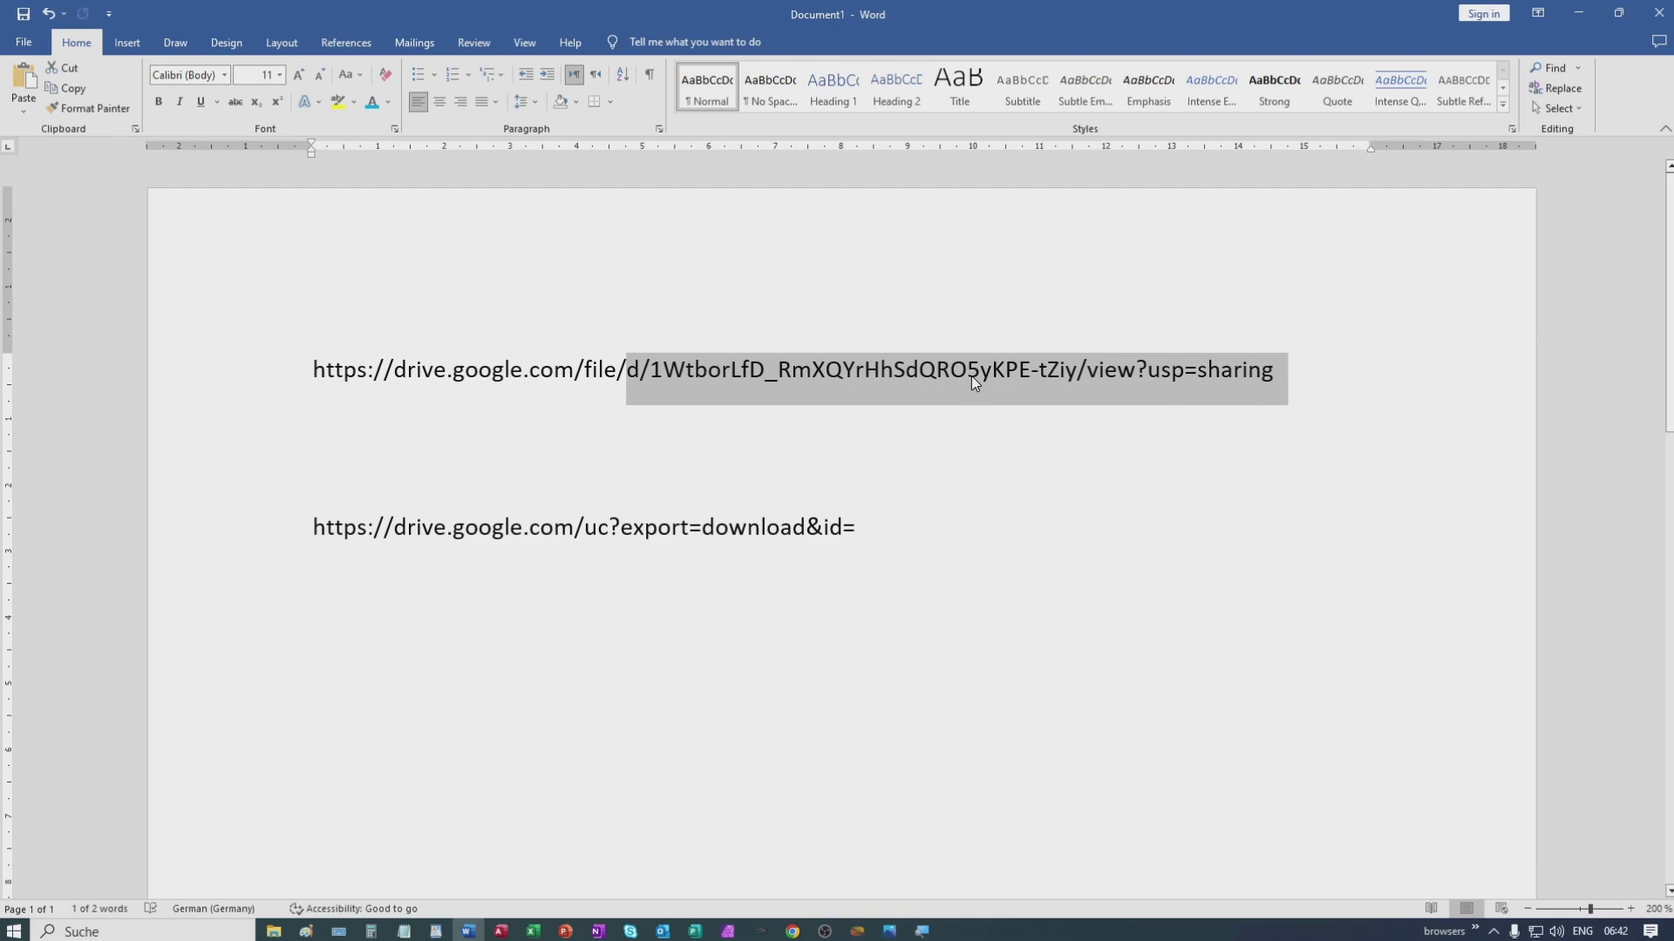
click(792, 375)
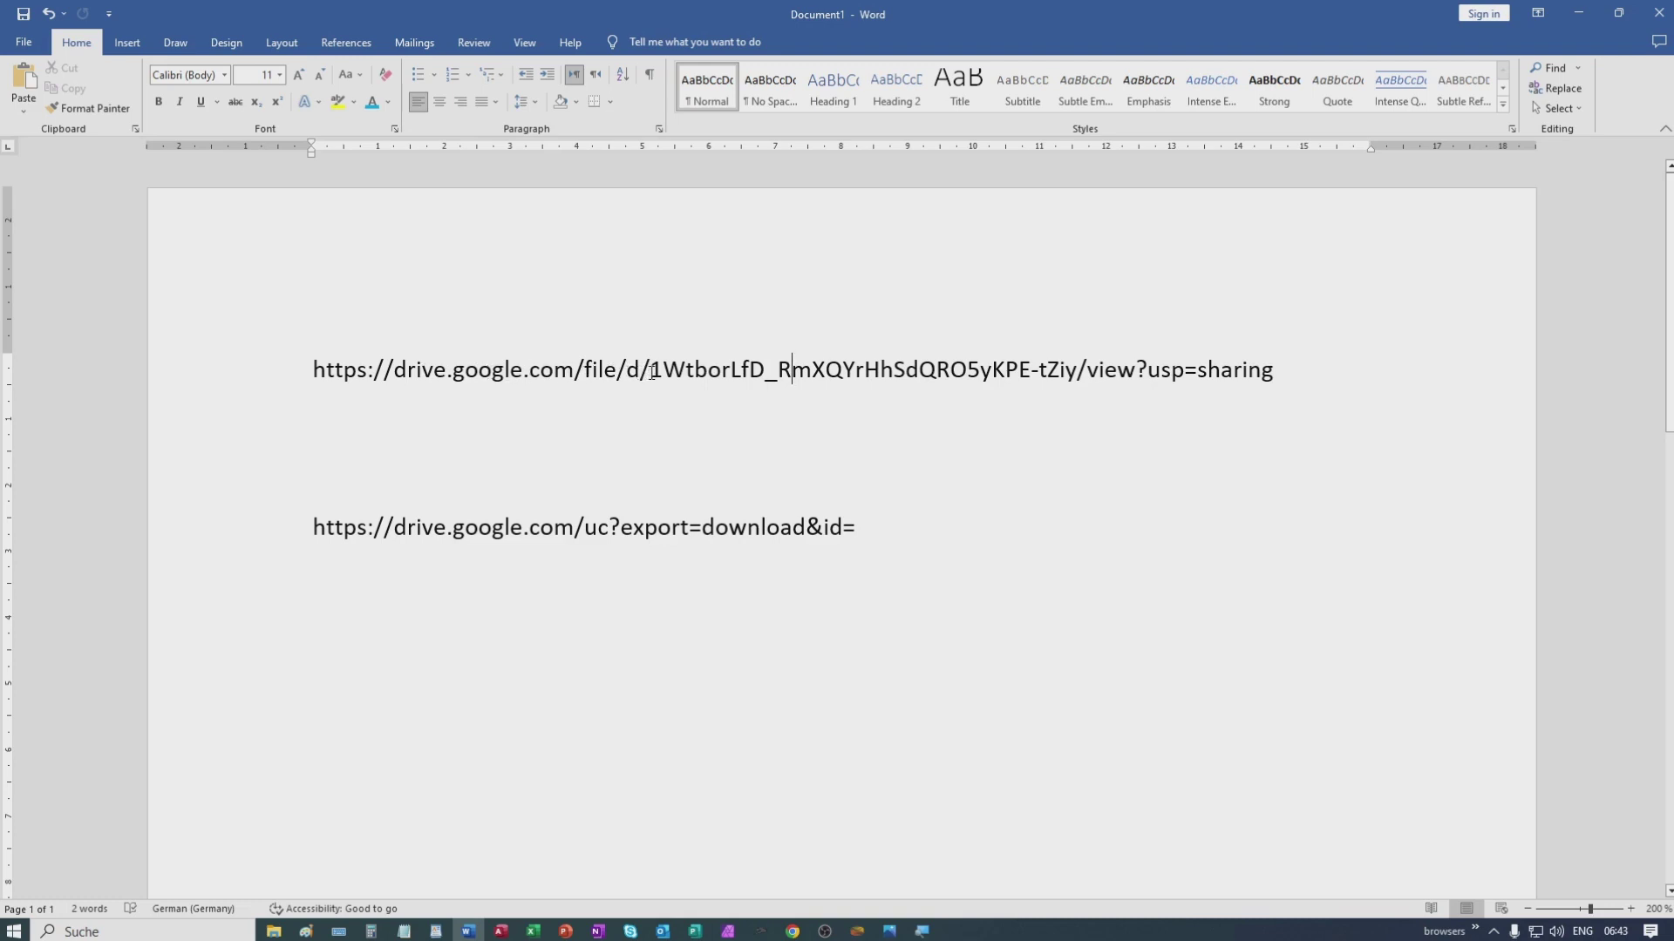
drag(651, 375, 1054, 374)
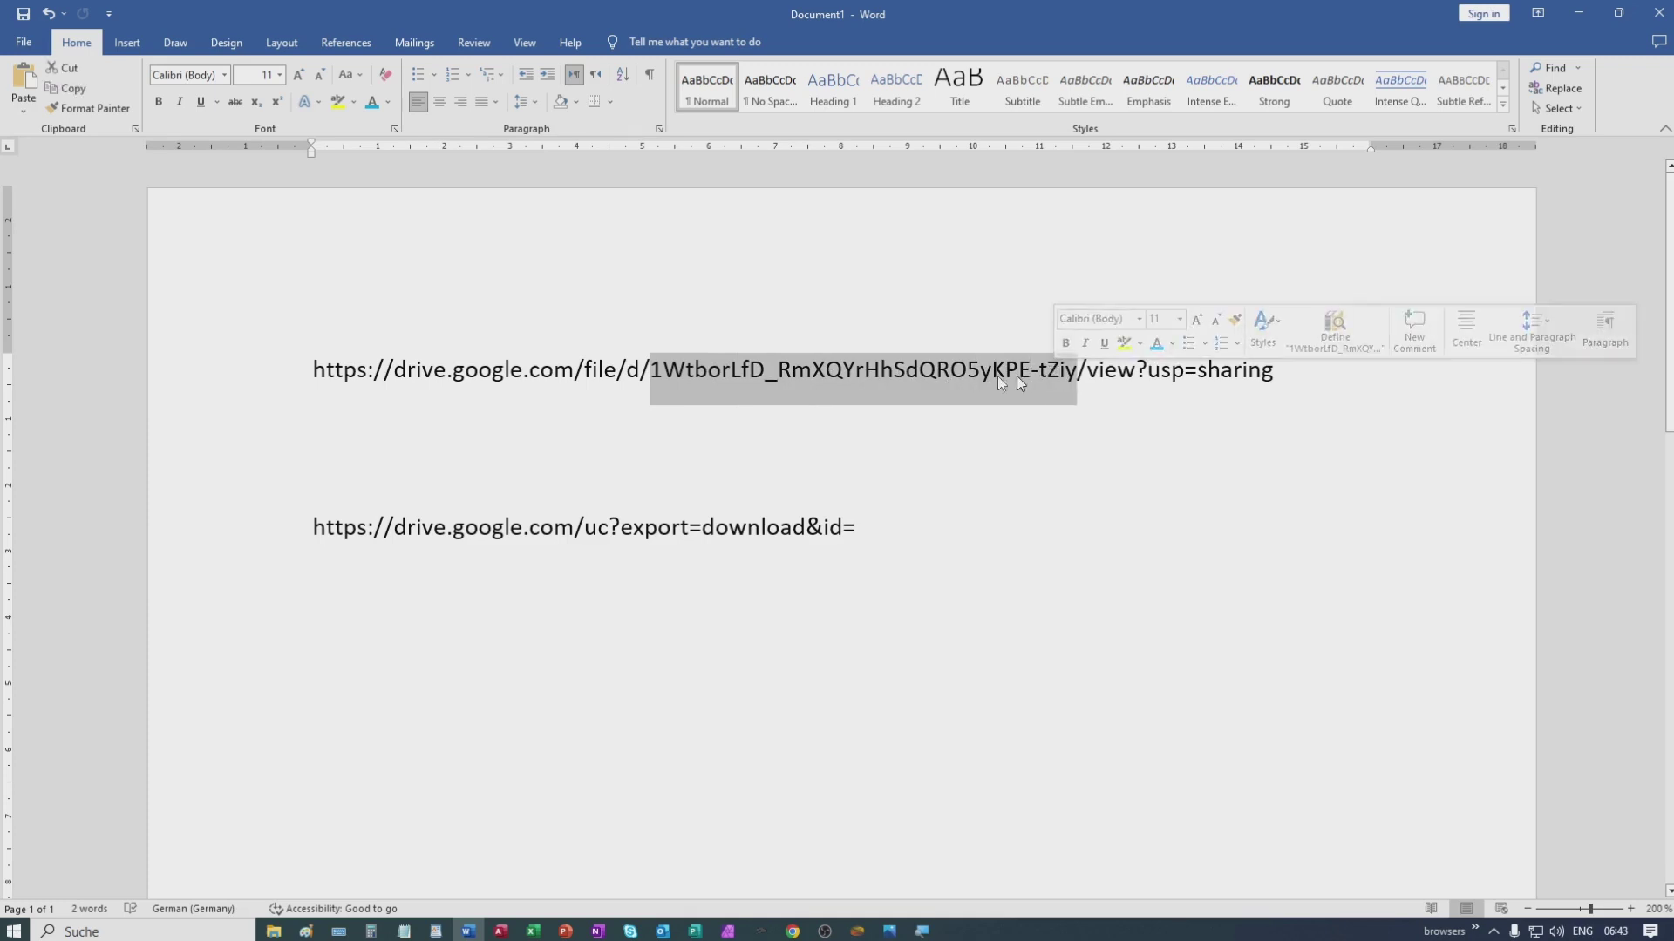
click(377, 105)
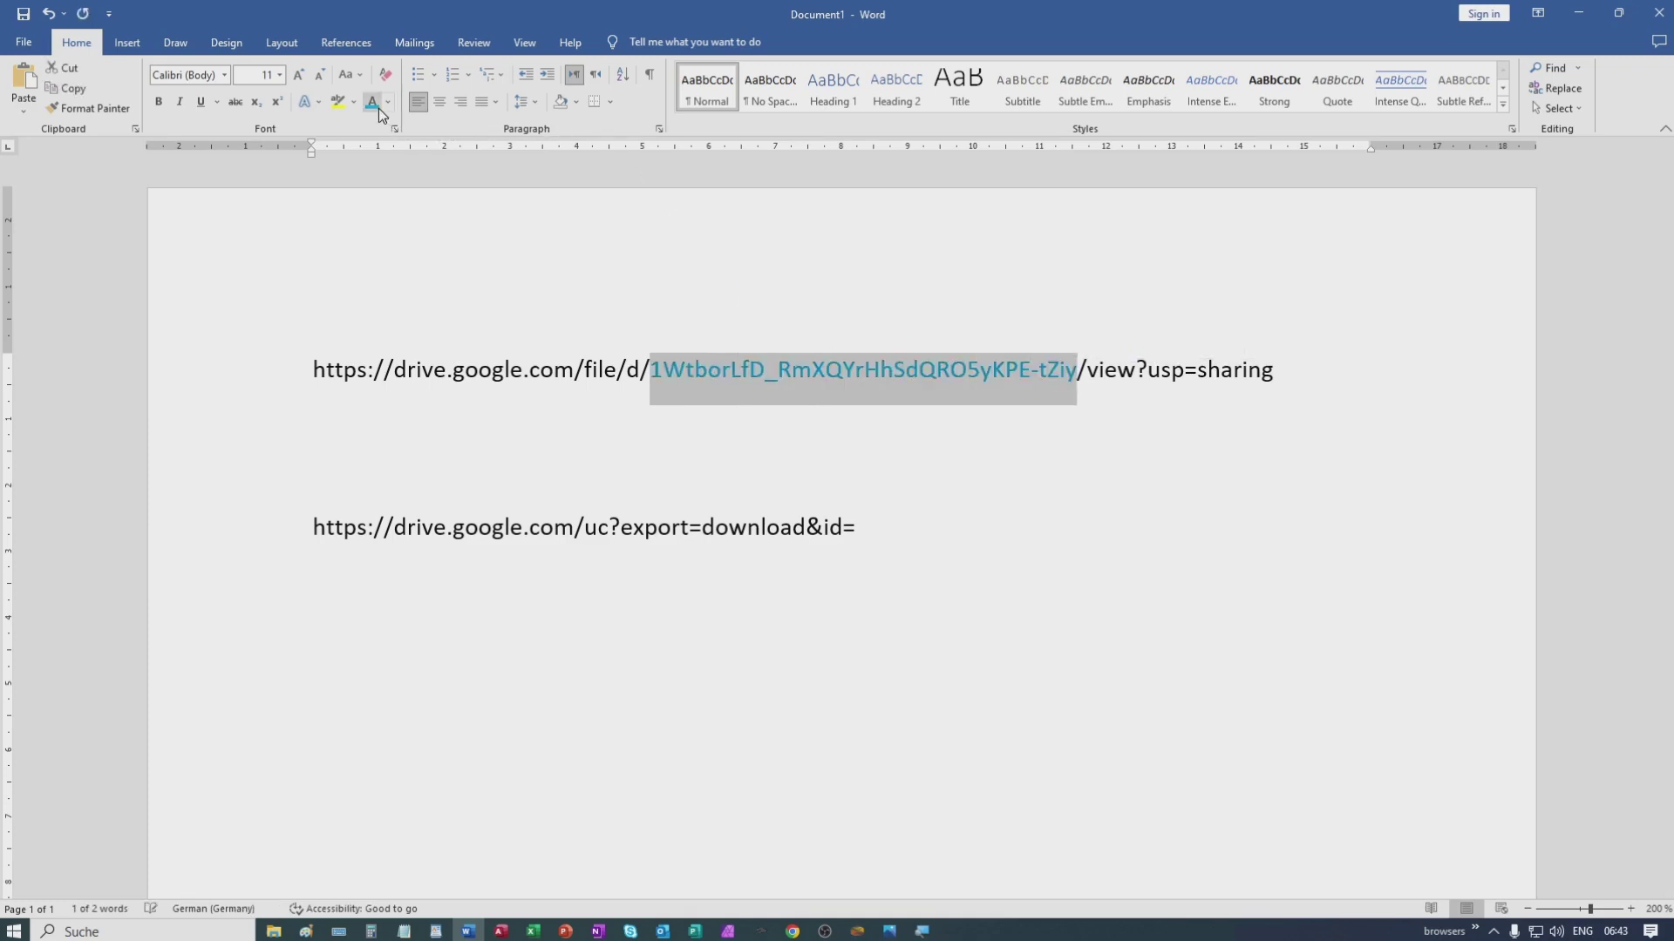